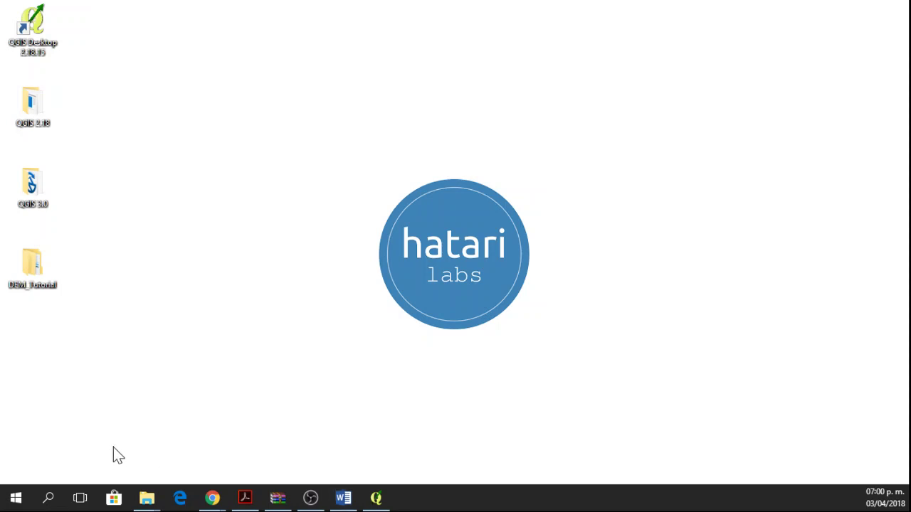
Search Google for 'earthdata nasa' and open the Earthdata - NASA result.
{"action": "mouse_move", "coordinate": [212, 498]}
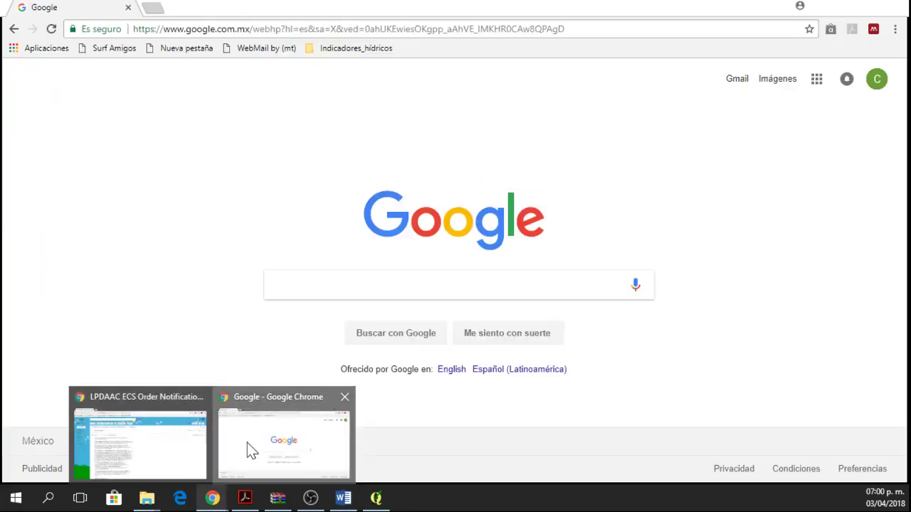
{"action": "left_click", "coordinate": [247, 444]}
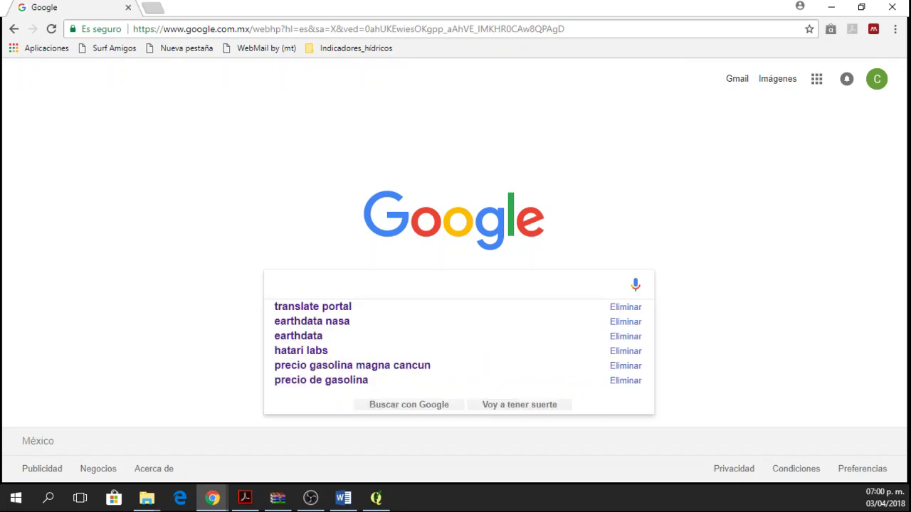
{"action": "type", "text": "earth"}
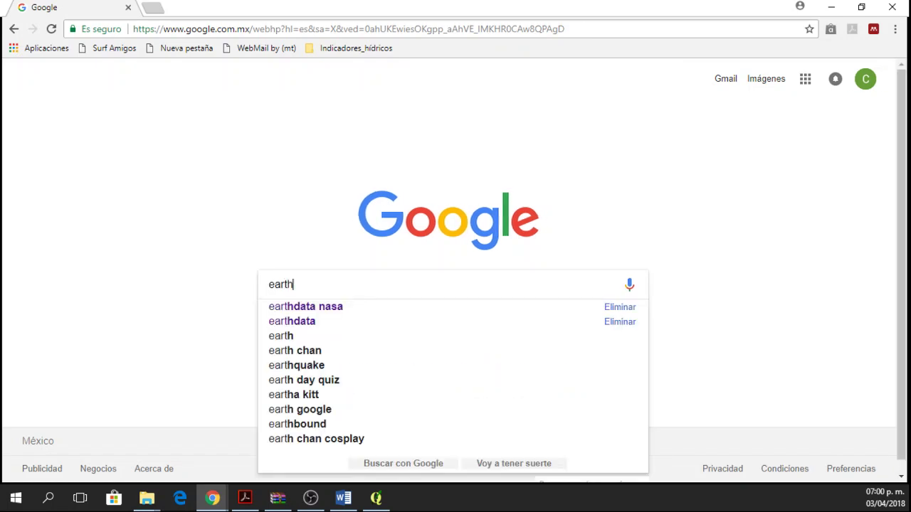
{"action": "type", "text": "data nada"}
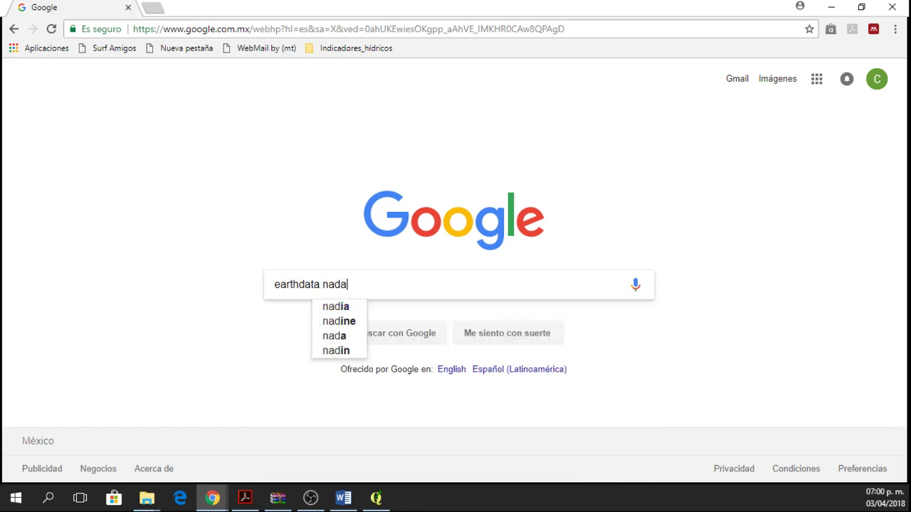
{"action": "key", "text": "BackSpace"}
{"action": "key", "text": "BackSpace"}
{"action": "type", "text": "sa"}
{"action": "key", "text": "Return"}
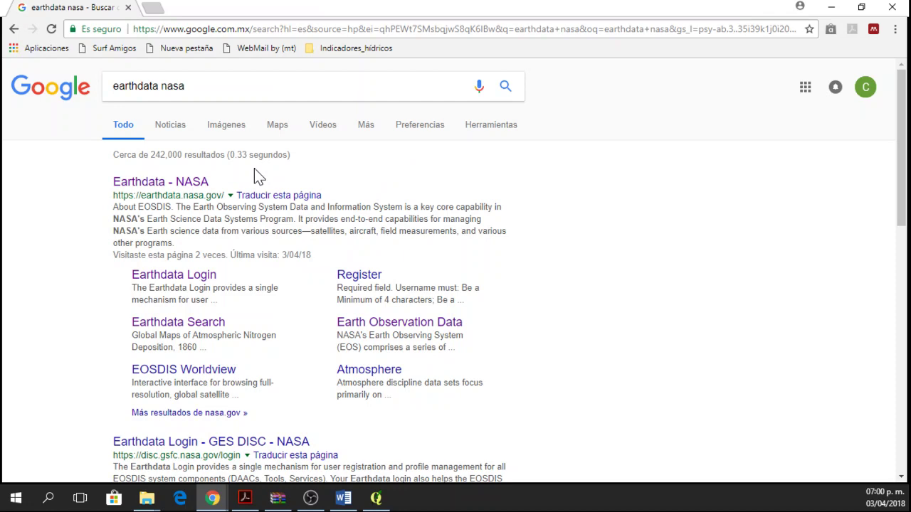
{"action": "left_click", "coordinate": [181, 186]}
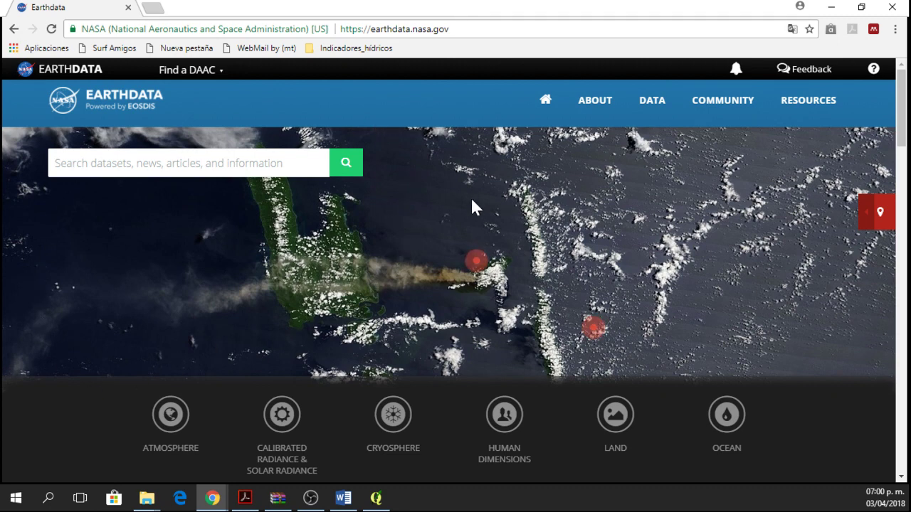
Go from the Earthdata home page to Earthdata Search using the FIND DATA button.
{"action": "scroll", "coordinate": [471, 196], "scroll_direction": "down", "scroll_amount": 1}
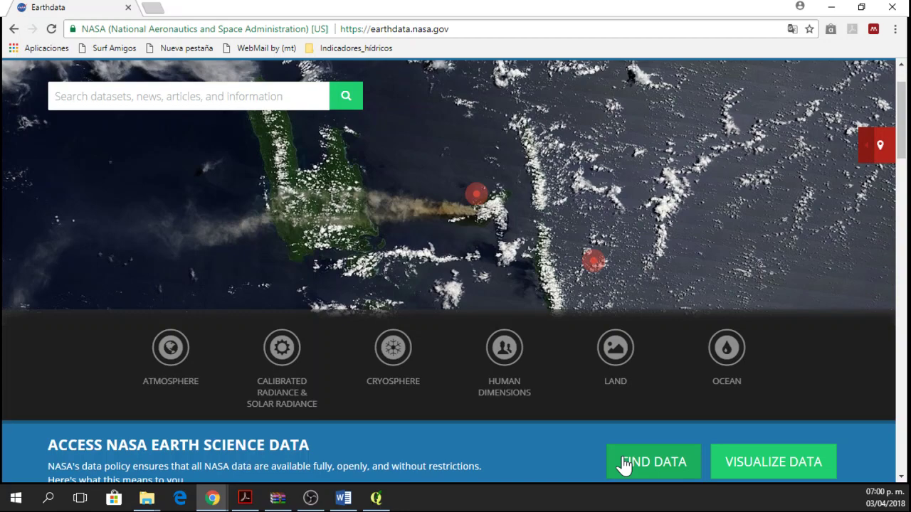
{"action": "left_click", "coordinate": [625, 464]}
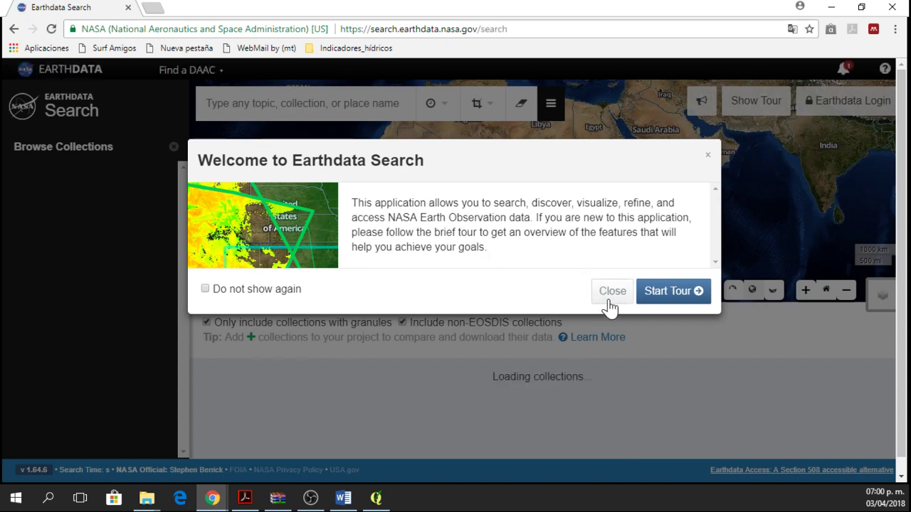
Close the welcome dialog and move the map to Mexico, zoomed in on Tlaxcala.
{"action": "left_click", "coordinate": [615, 298]}
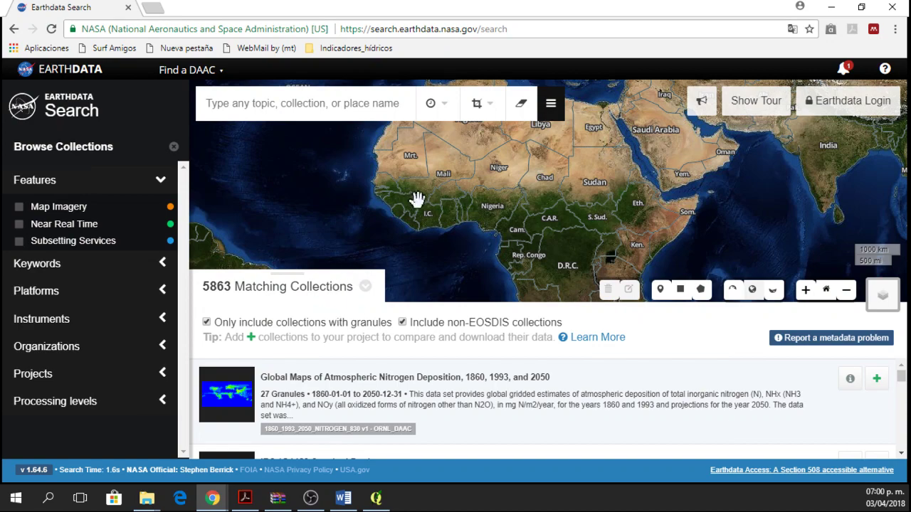
{"action": "left_click_drag", "start_coordinate": [417, 199], "coordinate": [581, 190]}
{"action": "left_click_drag", "start_coordinate": [435, 179], "coordinate": [472, 197]}
{"action": "left_click_drag", "start_coordinate": [669, 186], "coordinate": [525, 151]}
{"action": "left_click_drag", "start_coordinate": [490, 254], "coordinate": [681, 218]}
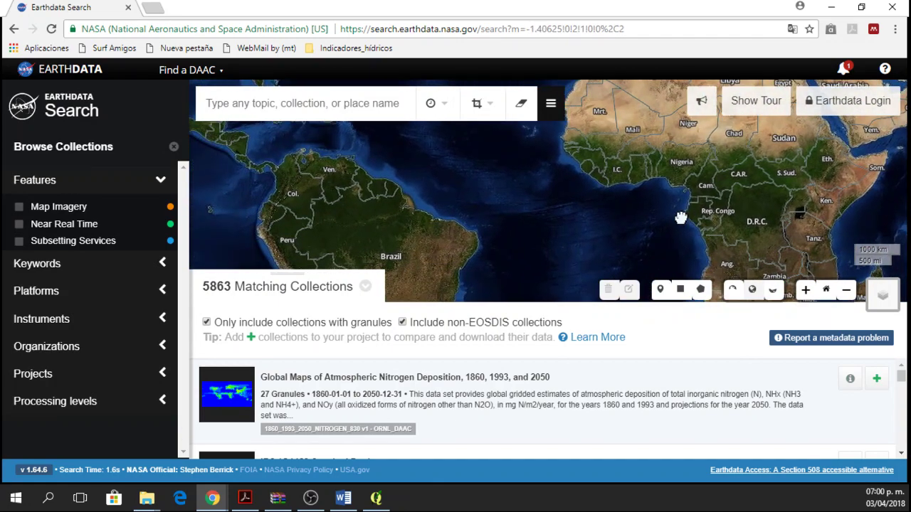
{"action": "left_click_drag", "start_coordinate": [458, 179], "coordinate": [571, 206]}
{"action": "left_click_drag", "start_coordinate": [482, 212], "coordinate": [424, 245]}
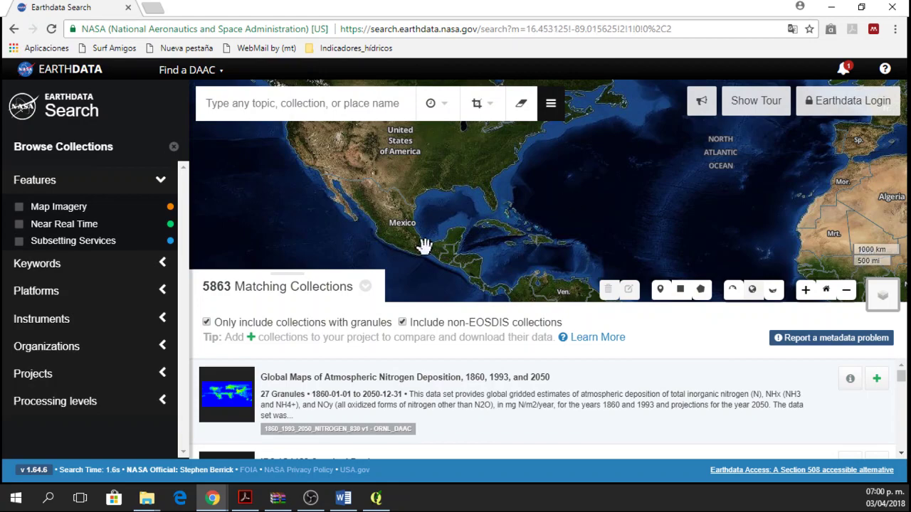
{"action": "scroll", "coordinate": [407, 242], "scroll_direction": "up", "scroll_amount": 1}
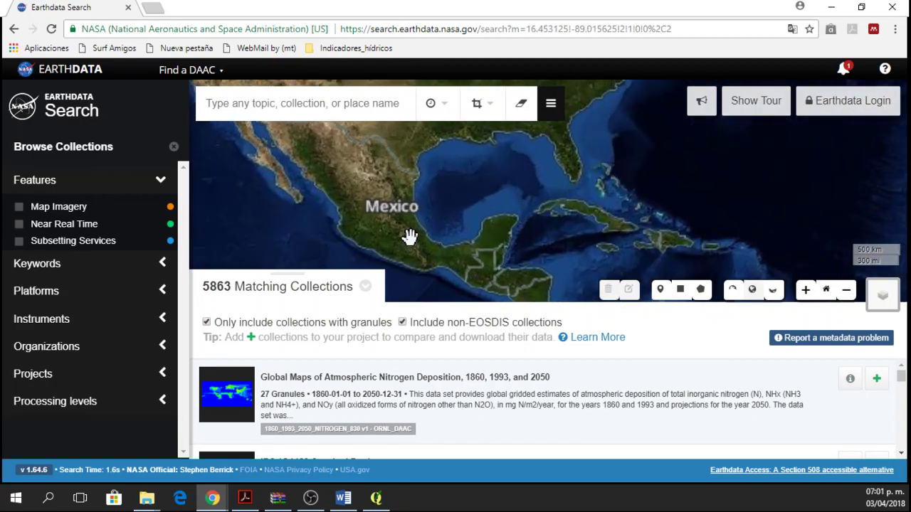
{"action": "scroll", "coordinate": [400, 244], "scroll_direction": "up", "scroll_amount": 2}
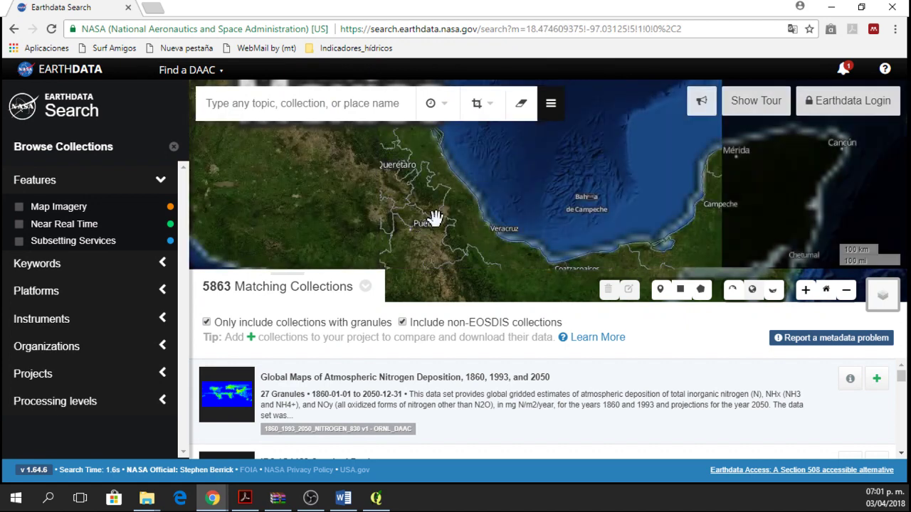
{"action": "scroll", "coordinate": [417, 211], "scroll_direction": "up", "scroll_amount": 2}
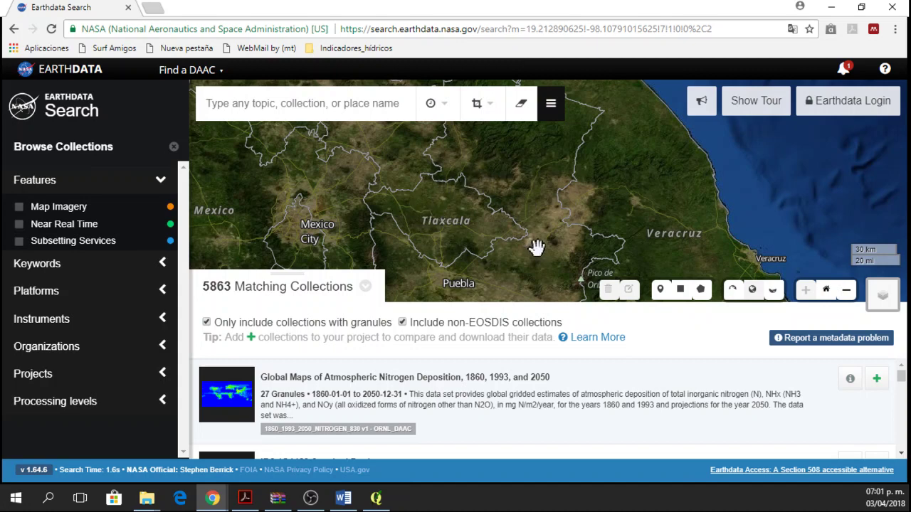
Draw a search rectangle over Tlaxcala (SW 19.05,-98.79; NE 19.85,-97.56), leaving 3773 collections.
{"action": "left_click", "coordinate": [679, 293]}
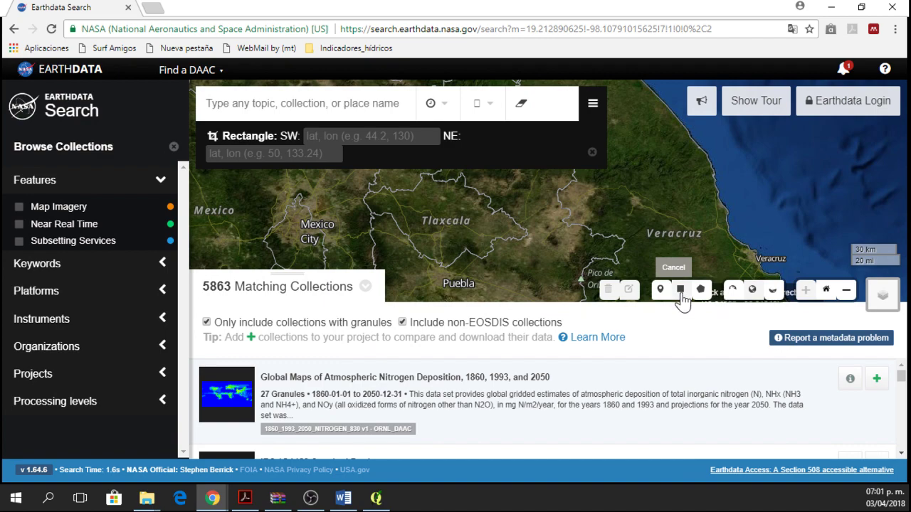
{"action": "scroll", "coordinate": [584, 258], "scroll_direction": "down", "scroll_amount": 1}
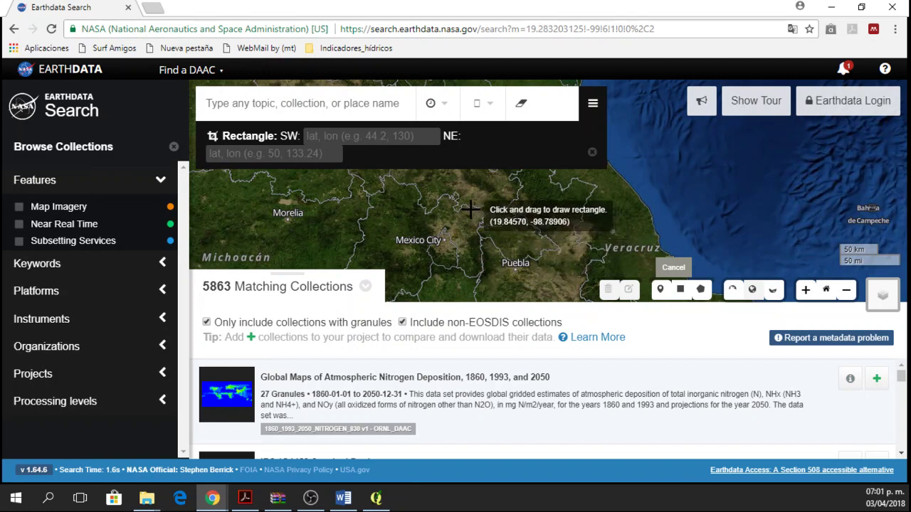
{"action": "mouse_move", "coordinate": [470, 209]}
{"action": "left_mouse_down"}
{"action": "mouse_move", "coordinate": [529, 269]}
{"action": "mouse_move", "coordinate": [564, 276]}
{"action": "mouse_move", "coordinate": [569, 267]}
{"action": "mouse_move", "coordinate": [554, 280]}
{"action": "mouse_move", "coordinate": [565, 269]}
{"action": "left_mouse_up"}
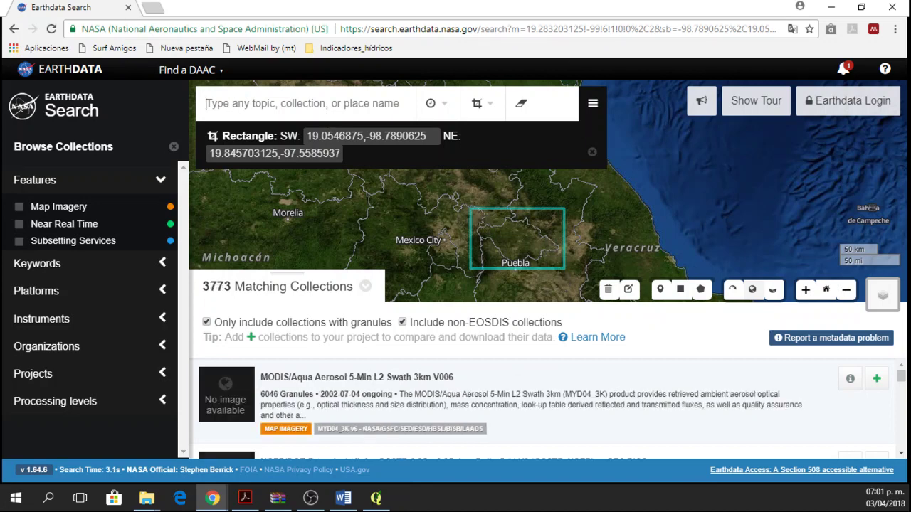
Search for 'digital elevation model', leaving 62 collections led by ASTER GDEM V002.
{"action": "type", "text": "digital elevation model"}
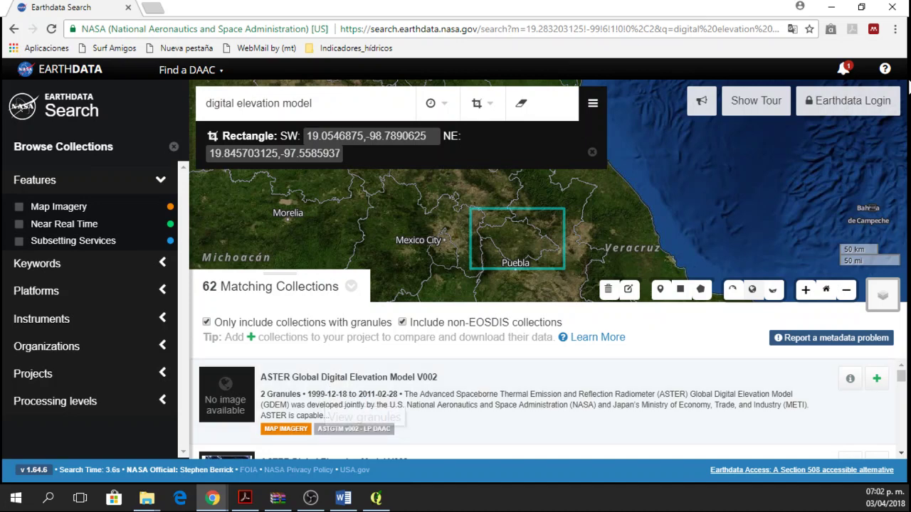
Sign in through Earthdata Login at the top right with the account credentials.
{"action": "left_click", "coordinate": [824, 115]}
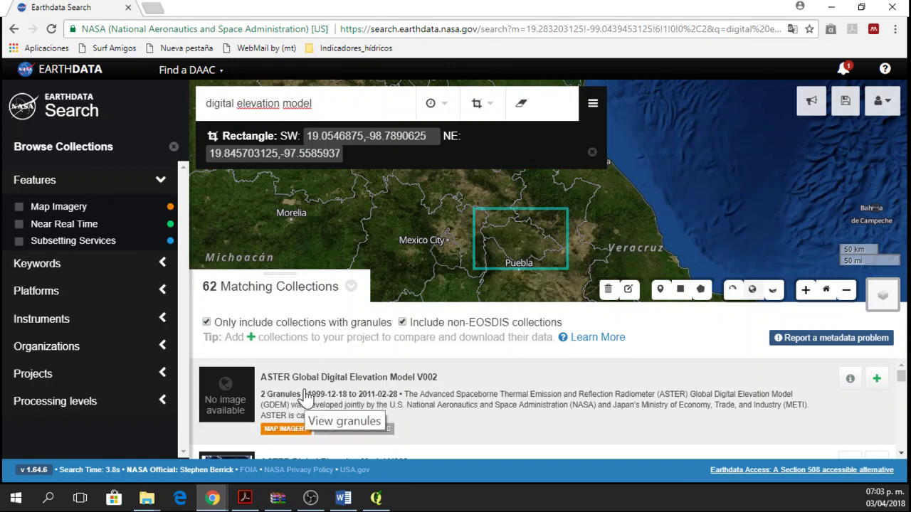
List the 2 ASTER GDEM V002 granules and select the N19W098 and N19W099 footprints.
{"action": "left_click", "coordinate": [304, 393]}
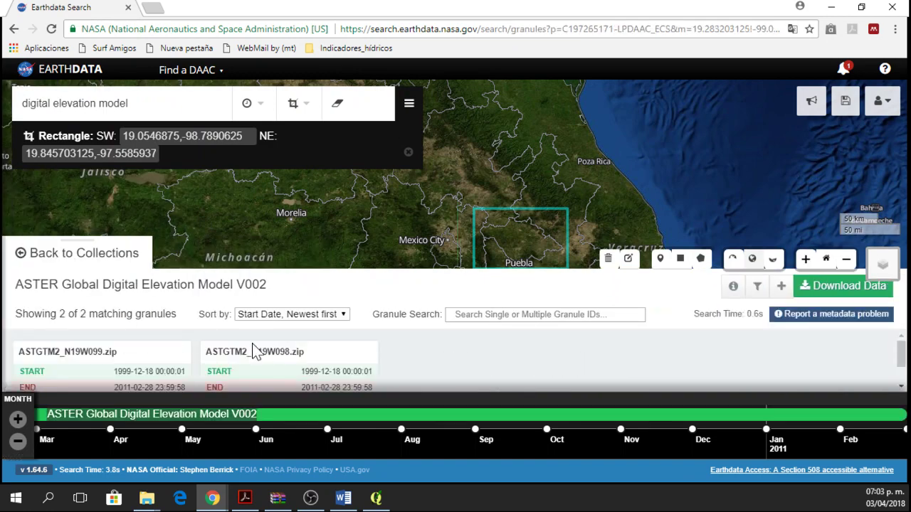
{"action": "scroll", "coordinate": [403, 209], "scroll_direction": "down", "scroll_amount": 1}
{"action": "left_click", "coordinate": [473, 223]}
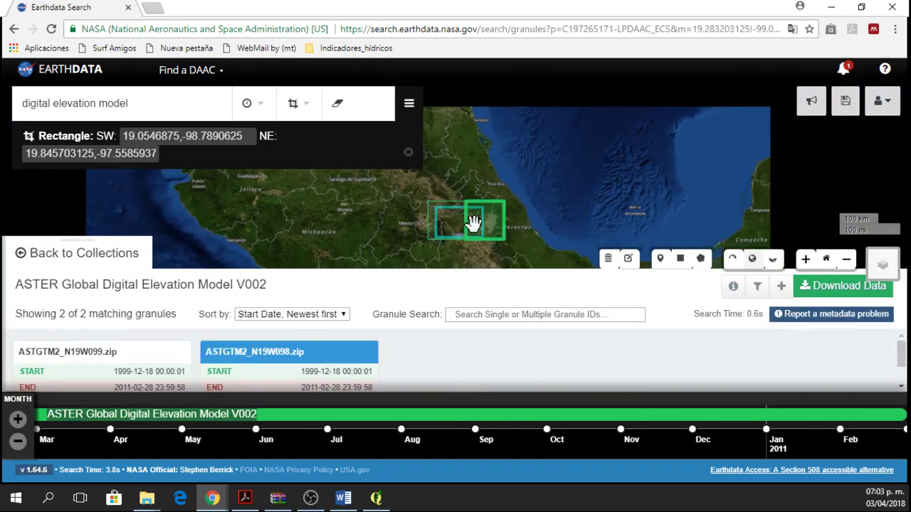
{"action": "left_click", "coordinate": [448, 212]}
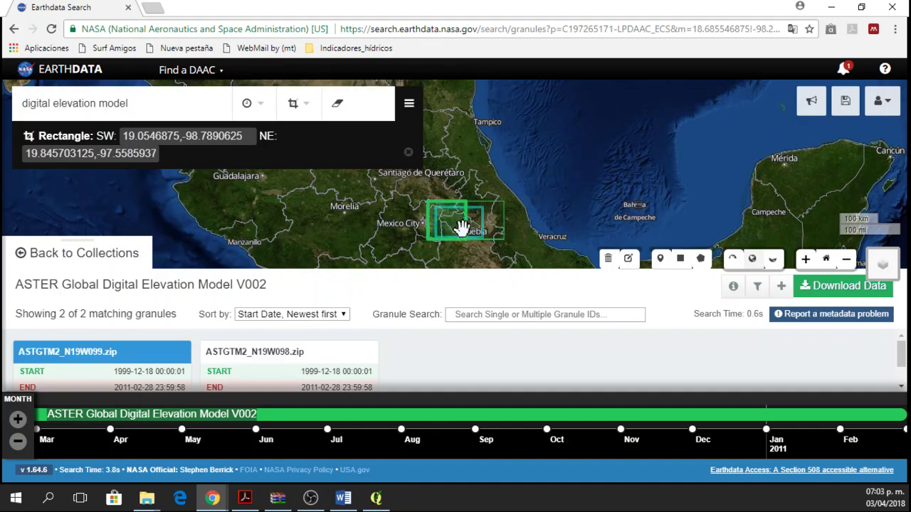
{"action": "scroll", "coordinate": [463, 226], "scroll_direction": "up", "scroll_amount": 1}
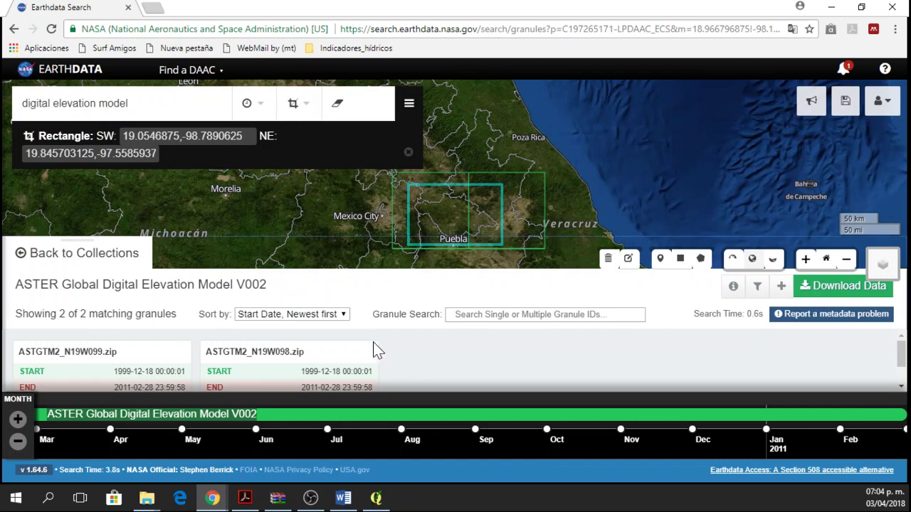
{"action": "scroll", "coordinate": [363, 352], "scroll_direction": "down", "scroll_amount": 1}
{"action": "scroll", "coordinate": [120, 371], "scroll_direction": "up", "scroll_amount": 1}
{"action": "scroll", "coordinate": [179, 366], "scroll_direction": "down", "scroll_amount": 1}
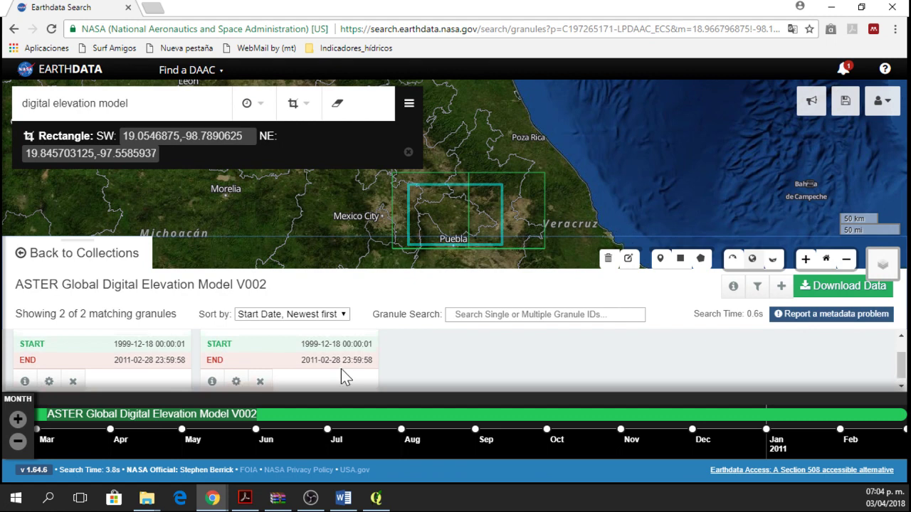
{"action": "scroll", "coordinate": [139, 368], "scroll_direction": "up", "scroll_amount": 1}
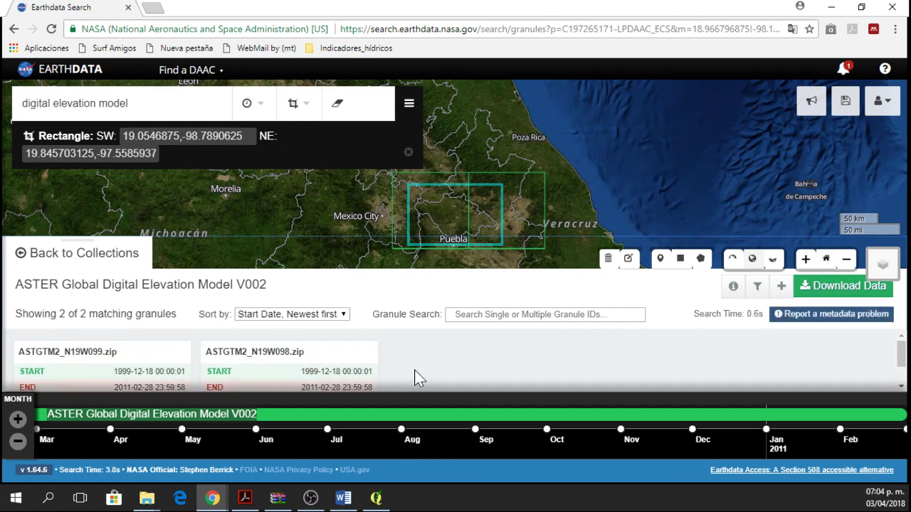
{"action": "scroll", "coordinate": [345, 363], "scroll_direction": "down", "scroll_amount": 1}
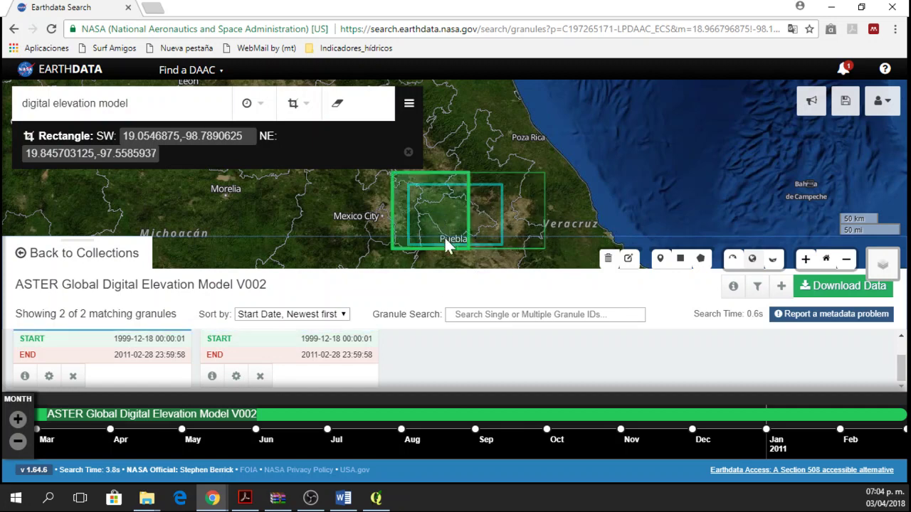
{"action": "scroll", "coordinate": [384, 365], "scroll_direction": "up", "scroll_amount": 2}
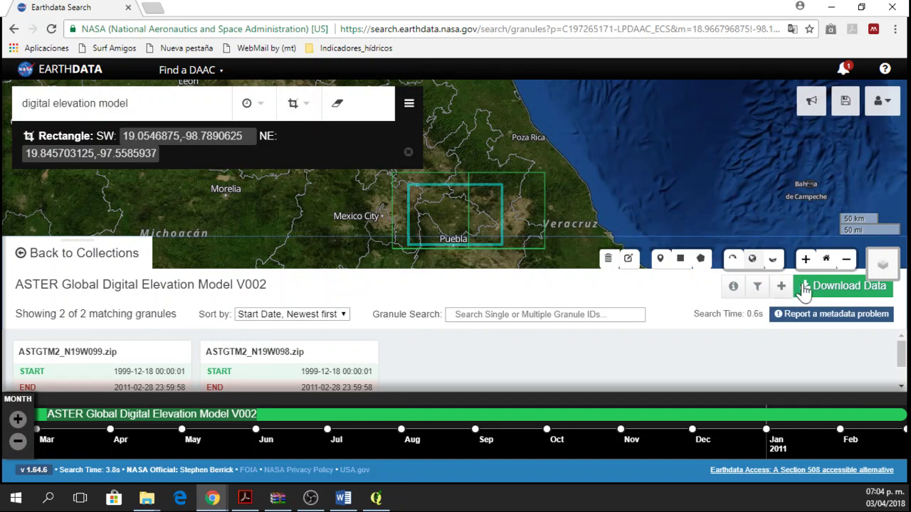
Start the download request for both granules and review the service options.
{"action": "left_click", "coordinate": [828, 292]}
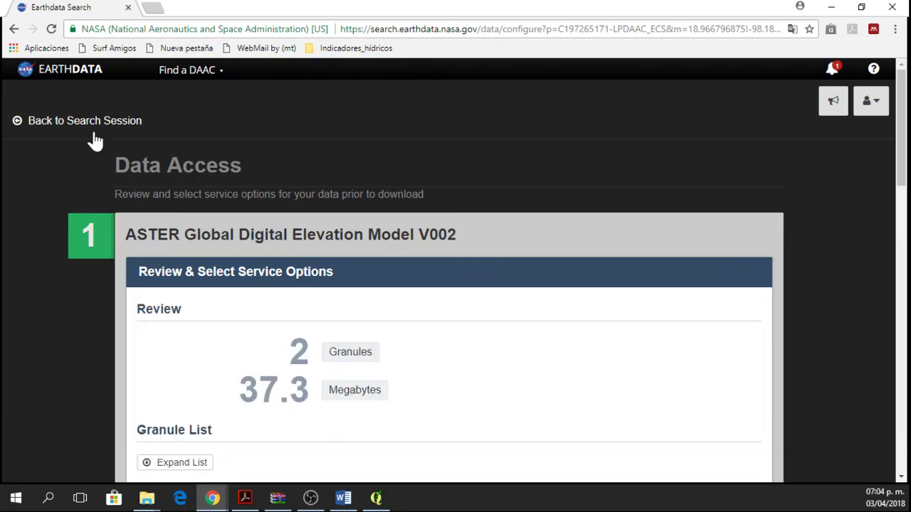
{"action": "scroll", "coordinate": [455, 284], "scroll_direction": "down", "scroll_amount": 1}
{"action": "scroll", "coordinate": [326, 298], "scroll_direction": "down", "scroll_amount": 1}
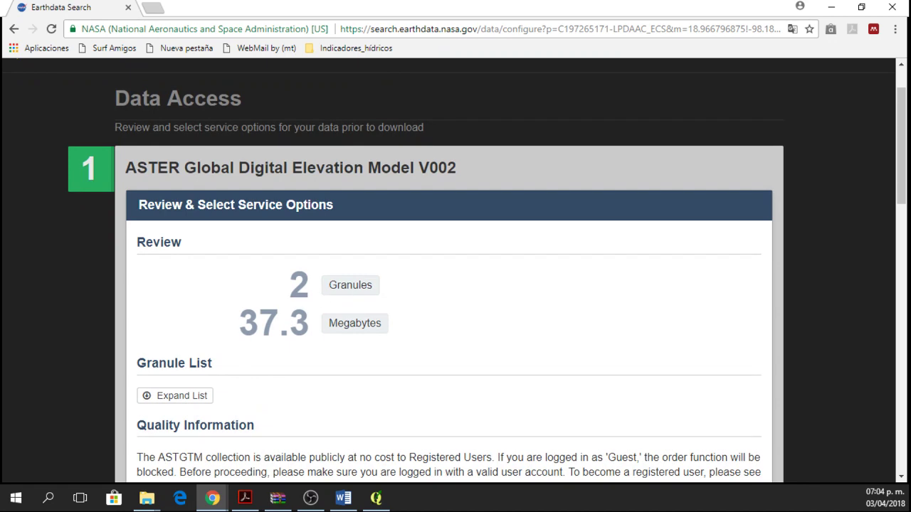
{"action": "scroll", "coordinate": [267, 333], "scroll_direction": "down", "scroll_amount": 2}
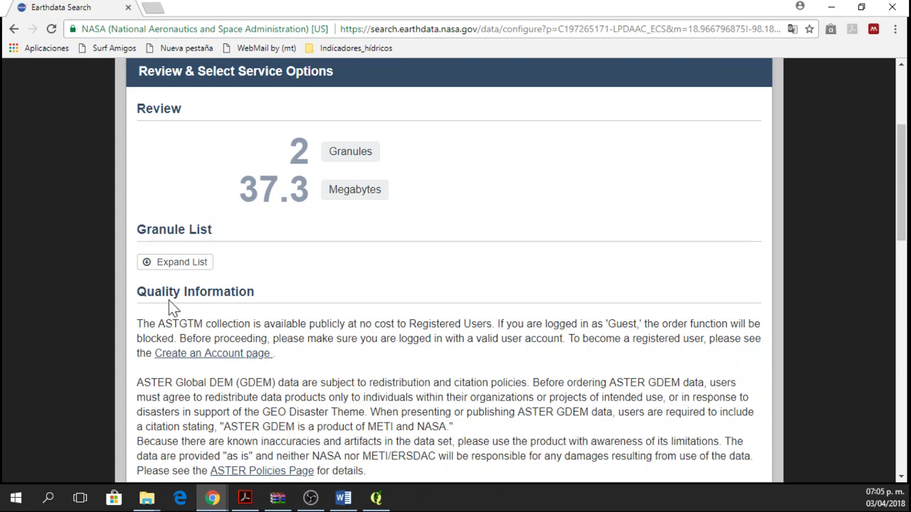
{"action": "scroll", "coordinate": [168, 301], "scroll_direction": "down", "scroll_amount": 3}
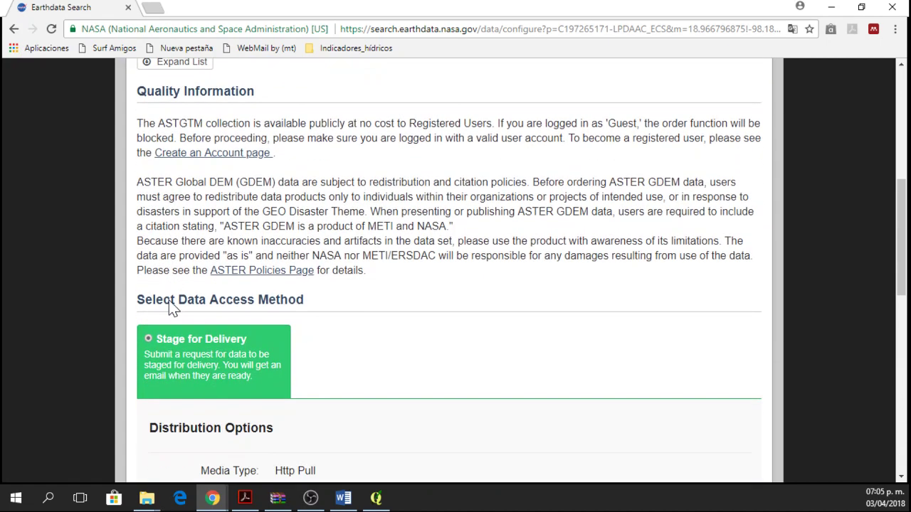
{"action": "scroll", "coordinate": [170, 308], "scroll_direction": "down", "scroll_amount": 1}
{"action": "scroll", "coordinate": [214, 197], "scroll_direction": "down", "scroll_amount": 2}
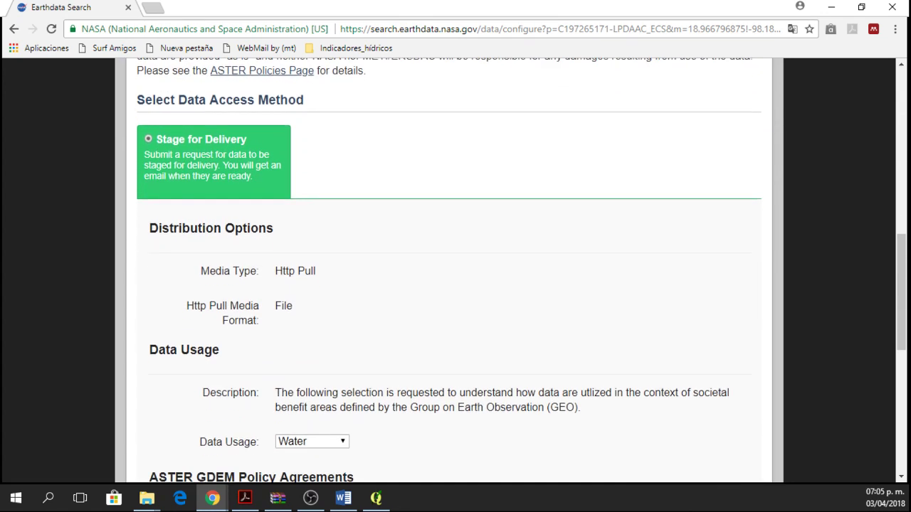
{"action": "scroll", "coordinate": [239, 275], "scroll_direction": "down", "scroll_amount": 1}
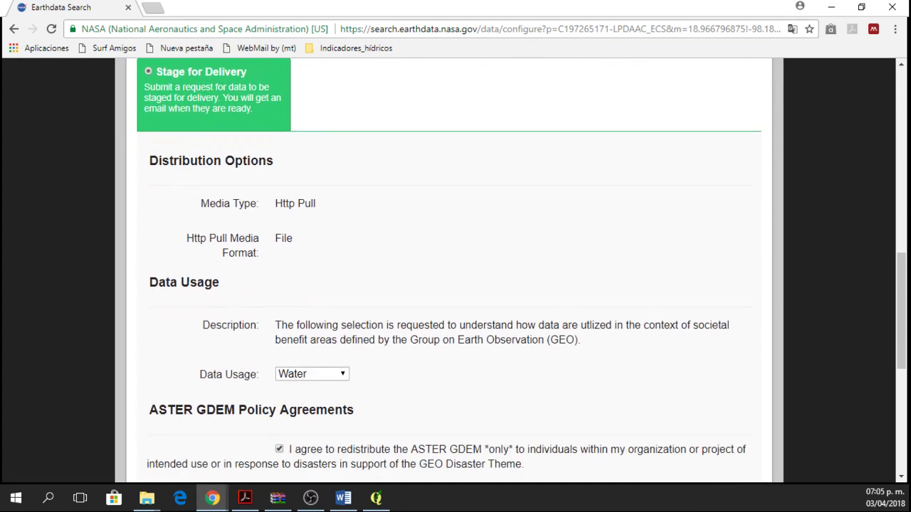
Set Data Usage to Water and continue to the Contact Information & Submit step.
{"action": "left_click", "coordinate": [337, 377]}
{"action": "scroll", "coordinate": [463, 302], "scroll_direction": "down", "scroll_amount": 1}
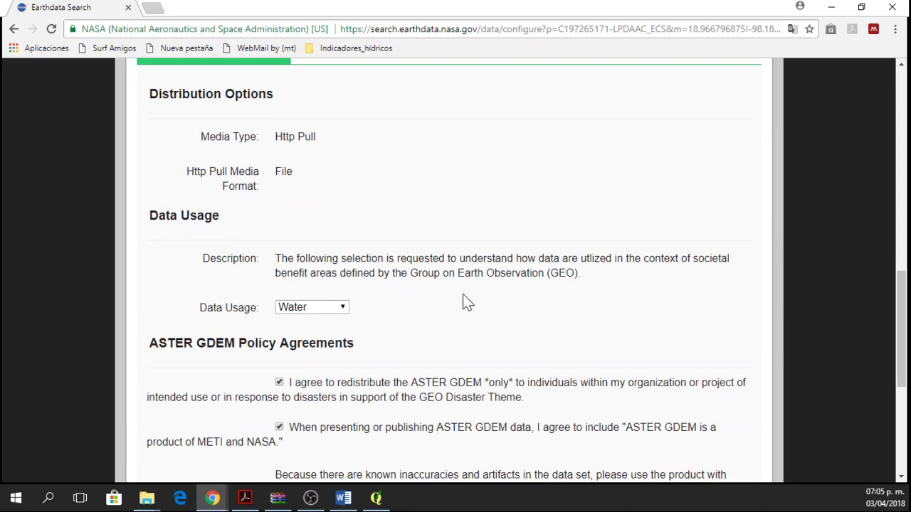
{"action": "left_click", "coordinate": [318, 315]}
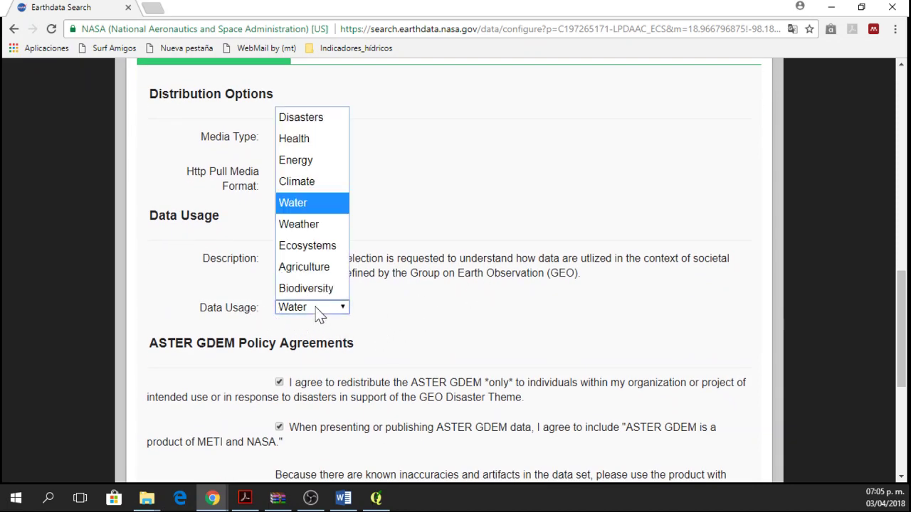
{"action": "left_click", "coordinate": [309, 204]}
{"action": "scroll", "coordinate": [361, 284], "scroll_direction": "down", "scroll_amount": 2}
{"action": "scroll", "coordinate": [359, 289], "scroll_direction": "up", "scroll_amount": 1}
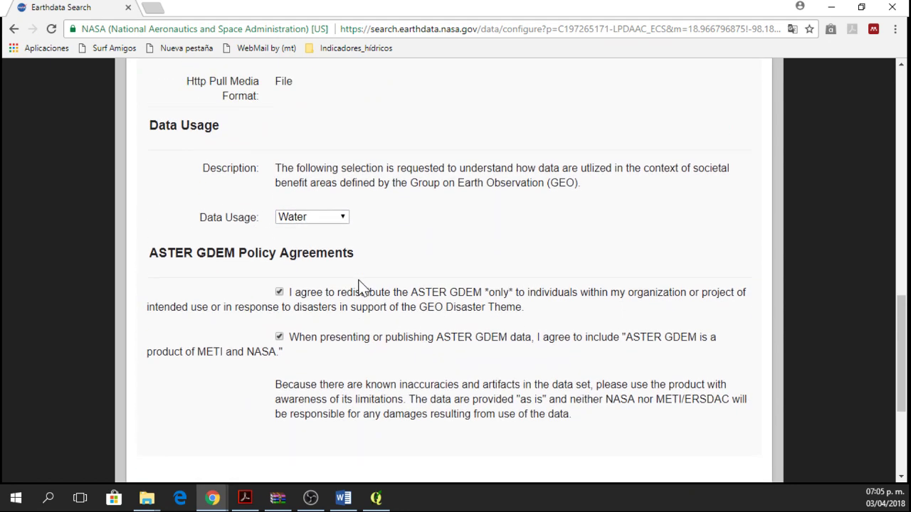
{"action": "scroll", "coordinate": [360, 288], "scroll_direction": "up", "scroll_amount": 1}
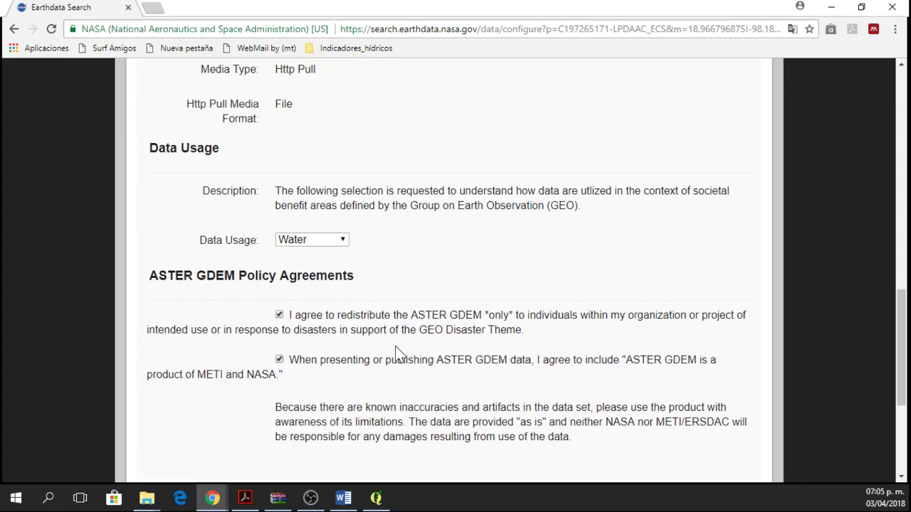
{"action": "scroll", "coordinate": [397, 348], "scroll_direction": "down", "scroll_amount": 2}
{"action": "scroll", "coordinate": [416, 317], "scroll_direction": "down", "scroll_amount": 1}
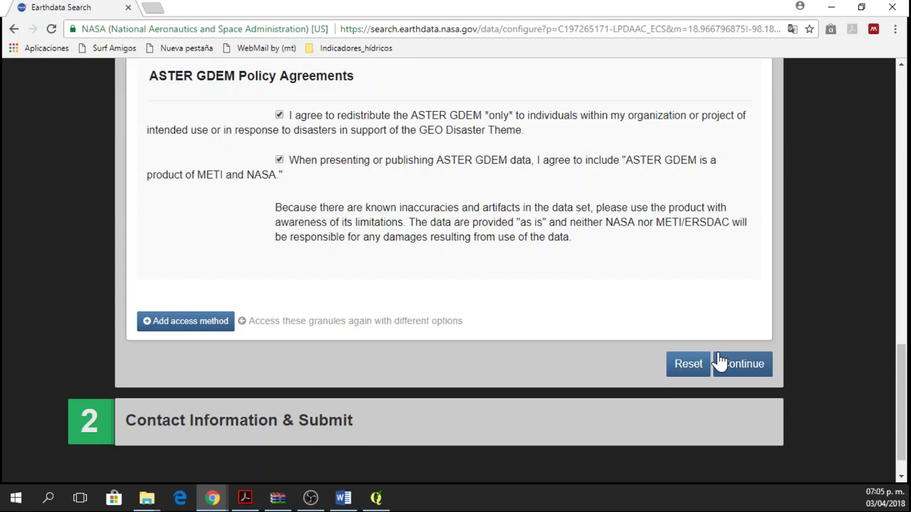
{"action": "left_click", "coordinate": [749, 363]}
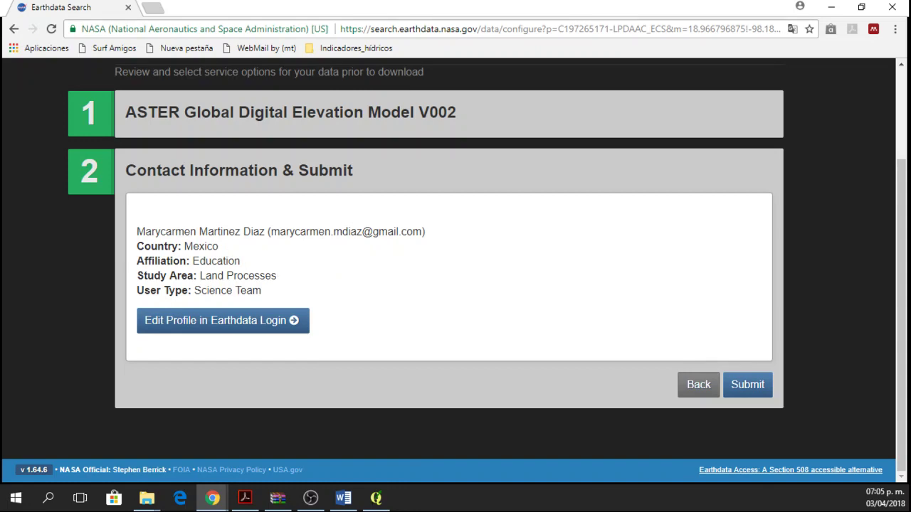
{"action": "left_click_drag", "start_coordinate": [189, 247], "coordinate": [245, 274]}
{"action": "left_click", "coordinate": [246, 278]}
{"action": "left_click_drag", "start_coordinate": [269, 232], "coordinate": [425, 232]}
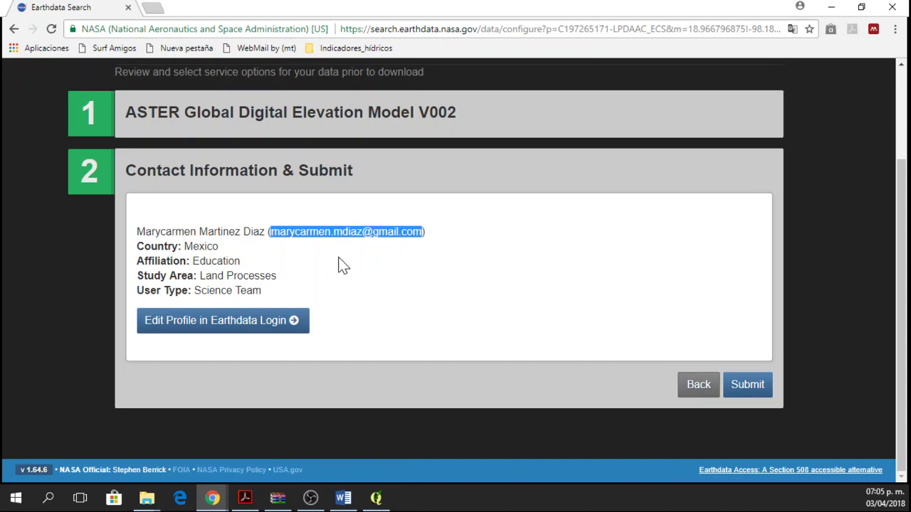
{"action": "left_click", "coordinate": [490, 242]}
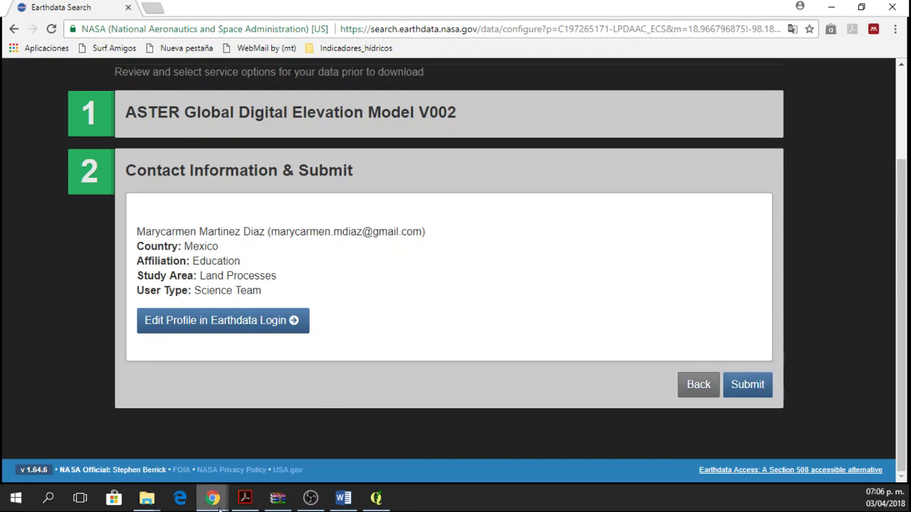
Bring up Gmail and inspect the LPDAAC order email's subject line.
{"action": "mouse_move", "coordinate": [212, 498]}
{"action": "left_click", "coordinate": [173, 434]}
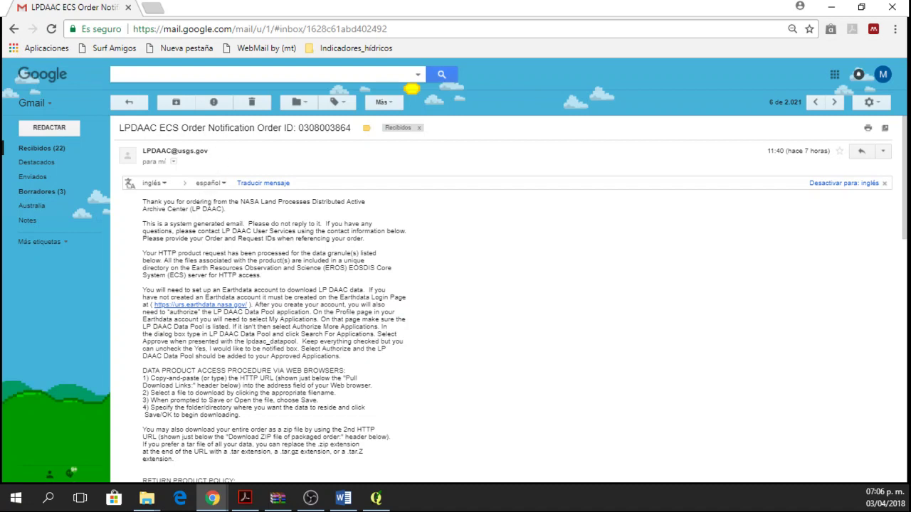
{"action": "left_click_drag", "start_coordinate": [182, 128], "coordinate": [273, 129]}
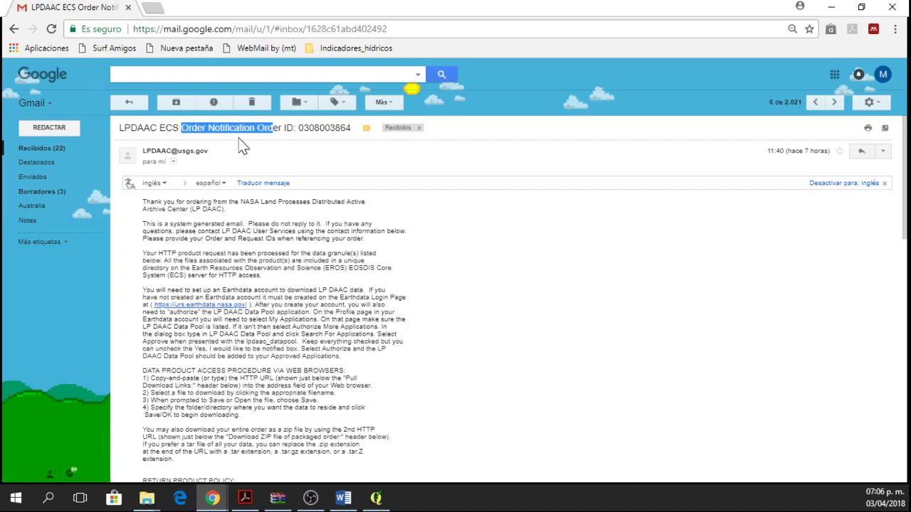
{"action": "left_click", "coordinate": [240, 145]}
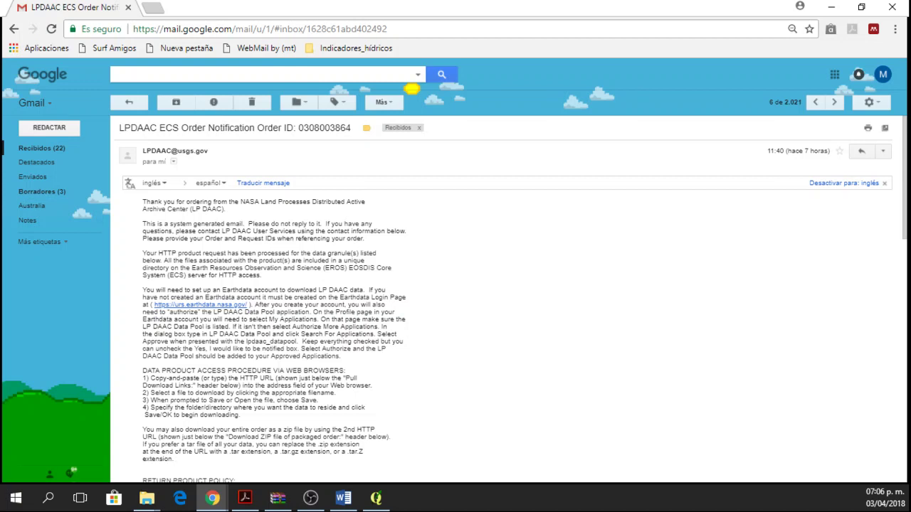
{"action": "left_click_drag", "start_coordinate": [273, 128], "coordinate": [298, 129]}
{"action": "left_click", "coordinate": [234, 136]}
{"action": "left_click_drag", "start_coordinate": [226, 128], "coordinate": [287, 128]}
{"action": "left_click", "coordinate": [340, 283]}
Follow the order email's ZIP download link for the whole order.
{"action": "scroll", "coordinate": [279, 286], "scroll_direction": "down", "scroll_amount": 1}
{"action": "scroll", "coordinate": [284, 286], "scroll_direction": "down", "scroll_amount": 1}
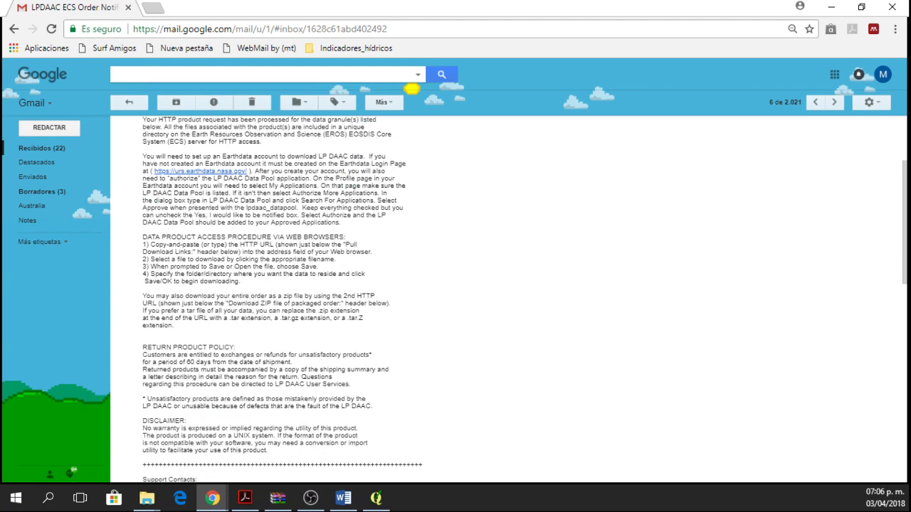
{"action": "scroll", "coordinate": [284, 287], "scroll_direction": "down", "scroll_amount": 4}
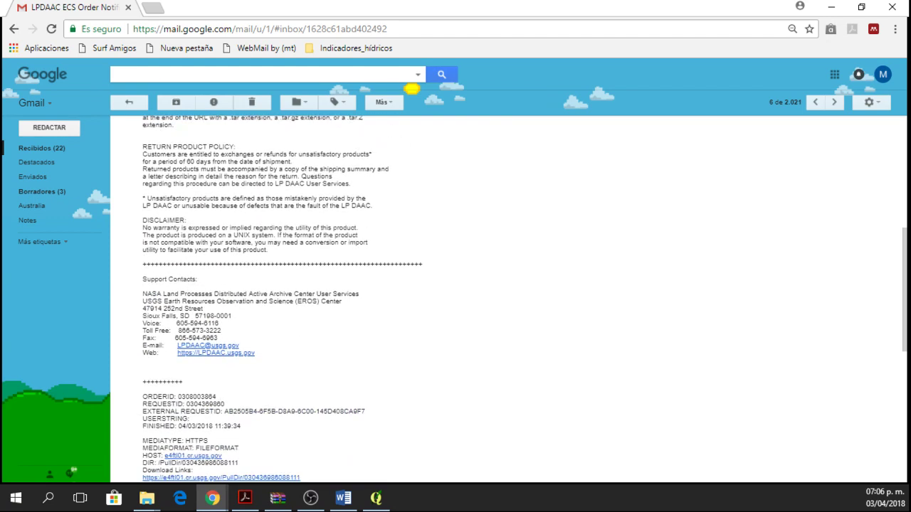
{"action": "scroll", "coordinate": [133, 372], "scroll_direction": "down", "scroll_amount": 1}
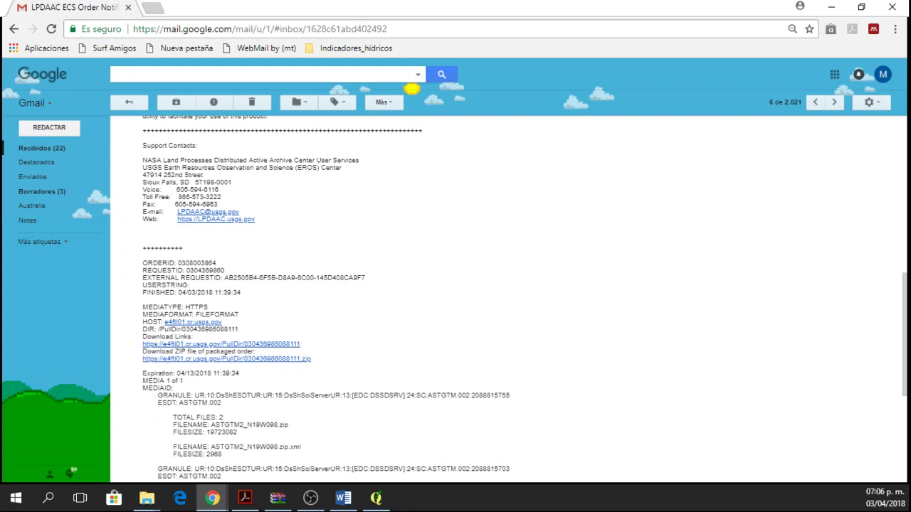
{"action": "left_click", "coordinate": [221, 359]}
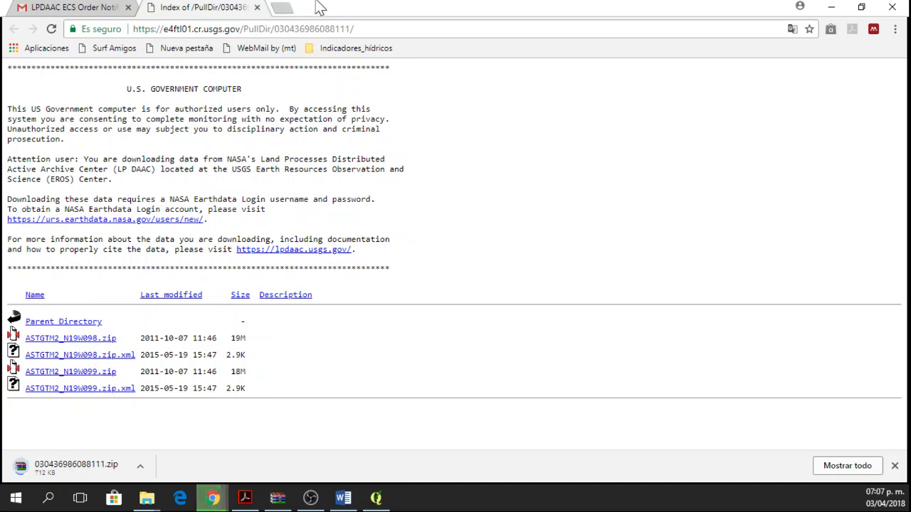
Close the USGS file tab, cancel the order ZIP download, and minimize both Chrome windows.
{"action": "left_click", "coordinate": [257, 7]}
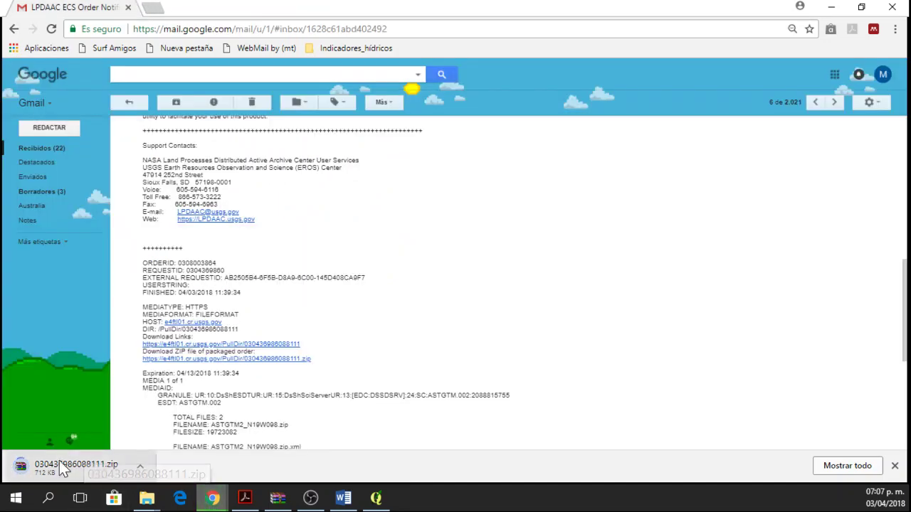
{"action": "left_click", "coordinate": [141, 466]}
{"action": "left_click", "coordinate": [171, 446]}
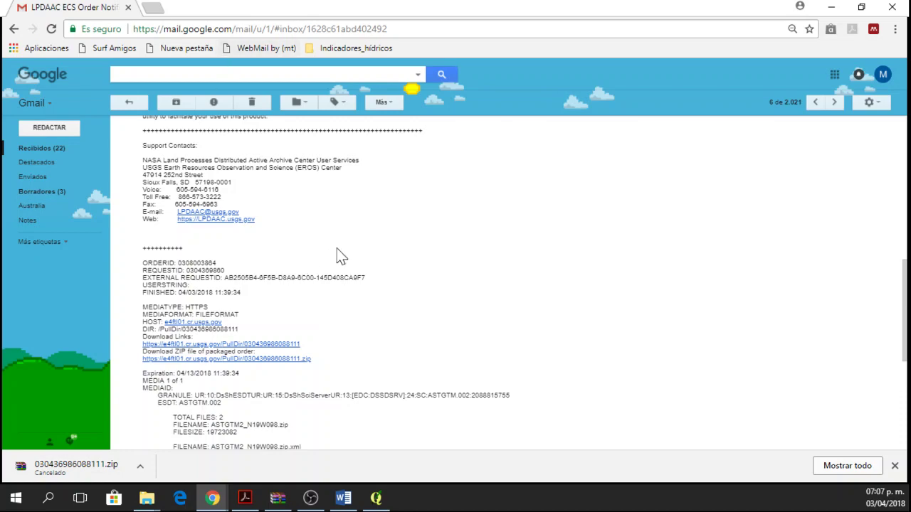
{"action": "left_click", "coordinate": [831, 8]}
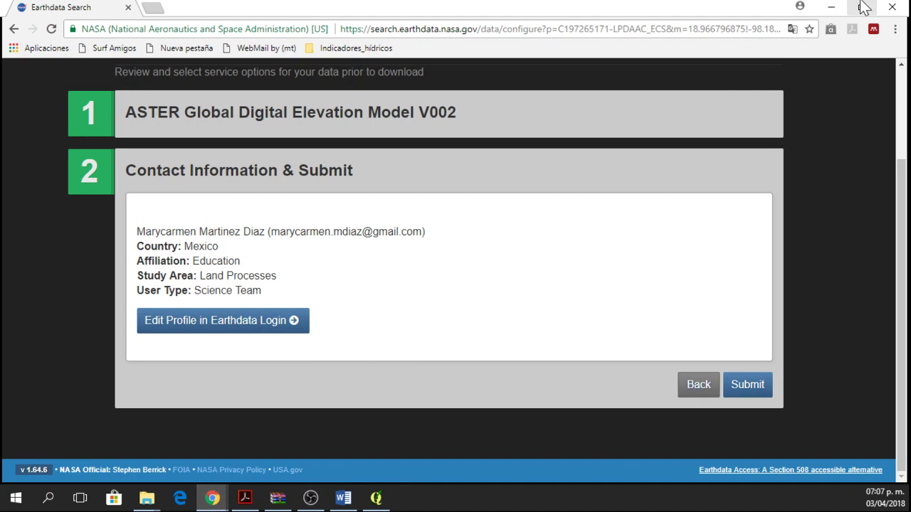
{"action": "left_click", "coordinate": [831, 7]}
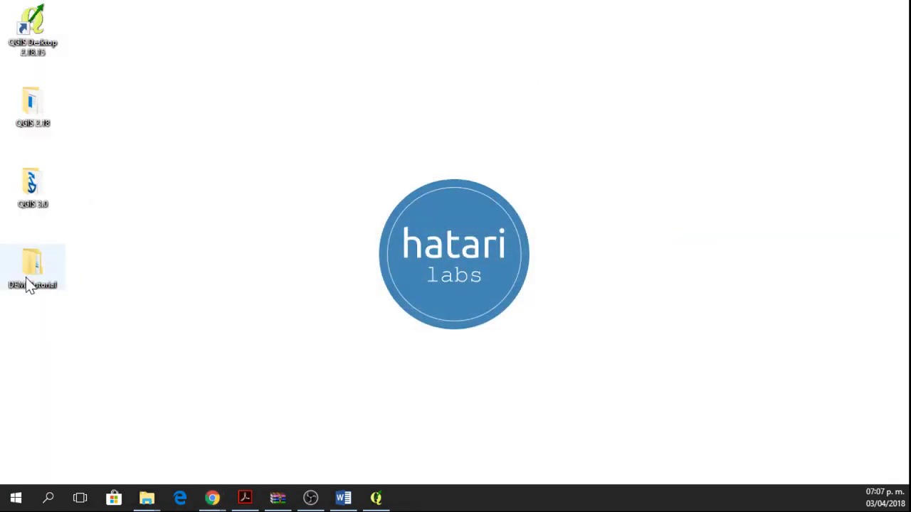
Open the DEM_Tutorial folder maximized and delete the checksum_report file.
{"action": "double_click", "coordinate": [43, 288]}
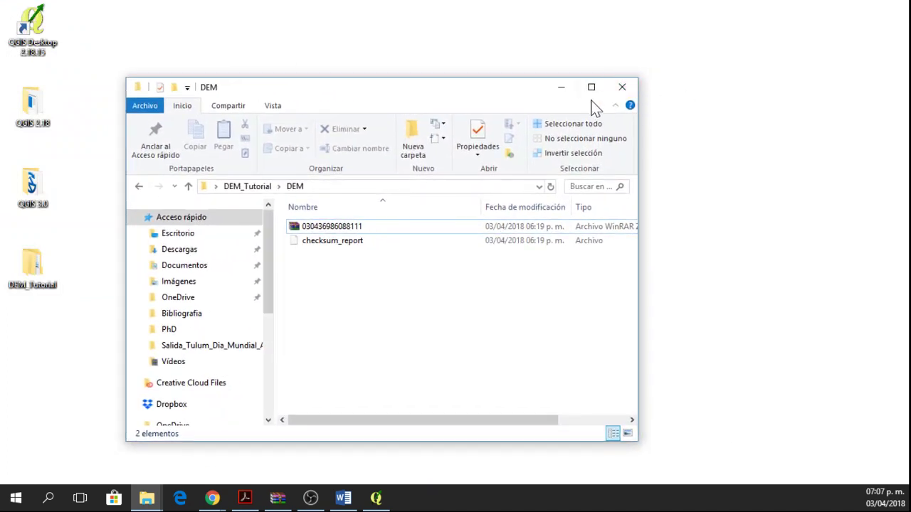
{"action": "left_click", "coordinate": [590, 87]}
{"action": "left_click", "coordinate": [260, 159]}
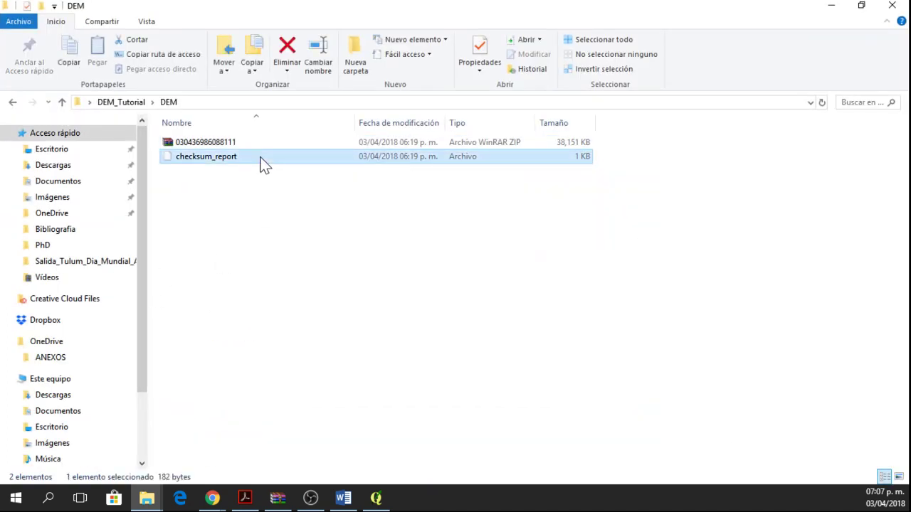
{"action": "key", "text": "Delete"}
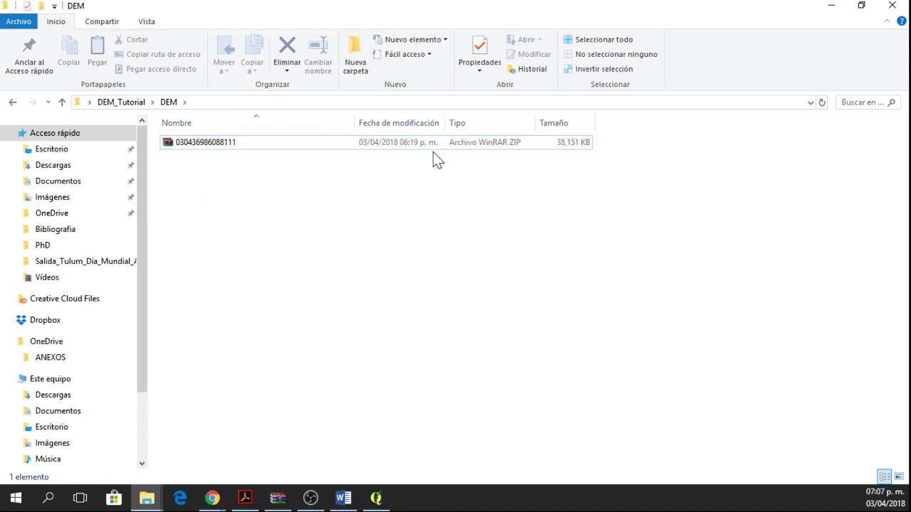
Extract the order ZIP archive into the DEM folder with Extraer aquí.
{"action": "left_click", "coordinate": [217, 140]}
{"action": "right_click", "coordinate": [205, 146]}
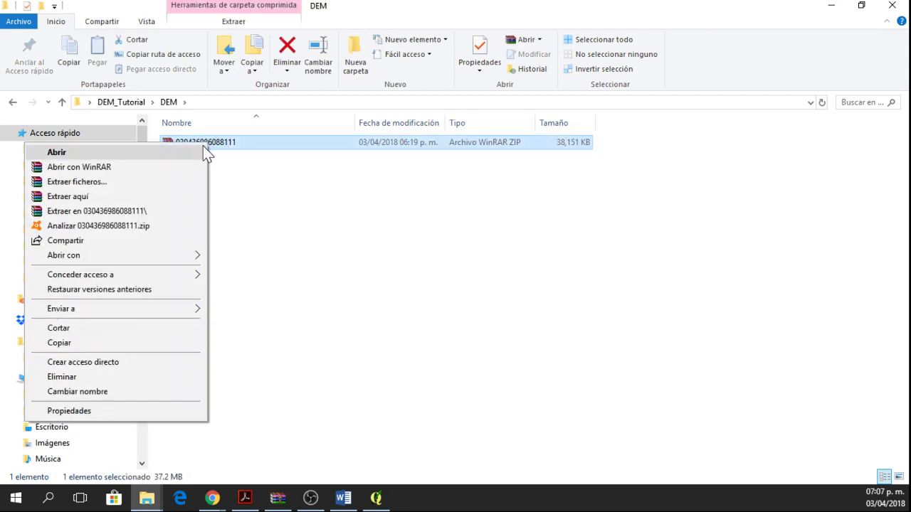
{"action": "left_click", "coordinate": [160, 198]}
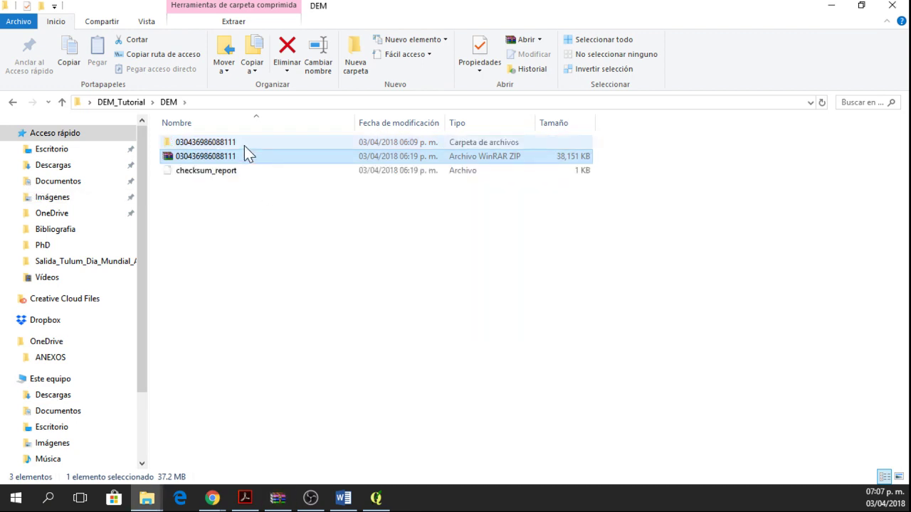
In the extracted order folder, extract the ASTGTM2_N19W098 archive in place.
{"action": "double_click", "coordinate": [245, 145]}
{"action": "left_click", "coordinate": [237, 146]}
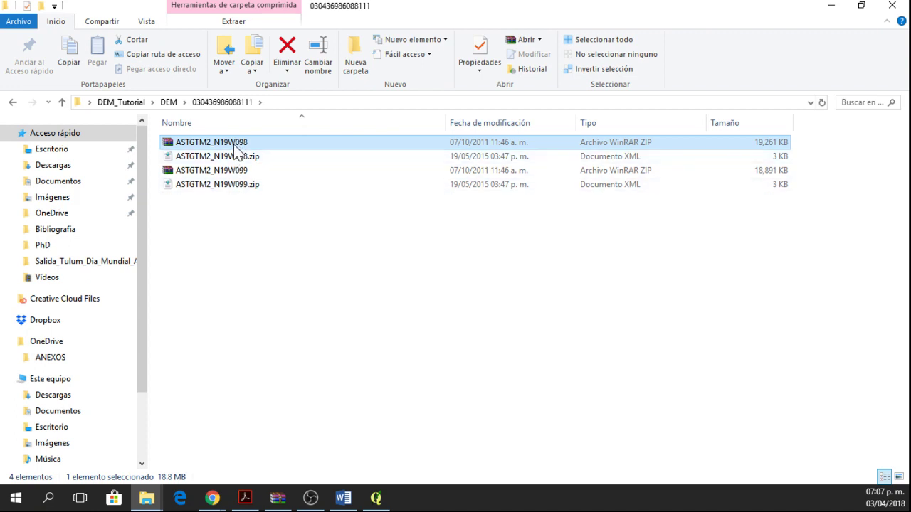
{"action": "right_click", "coordinate": [235, 147]}
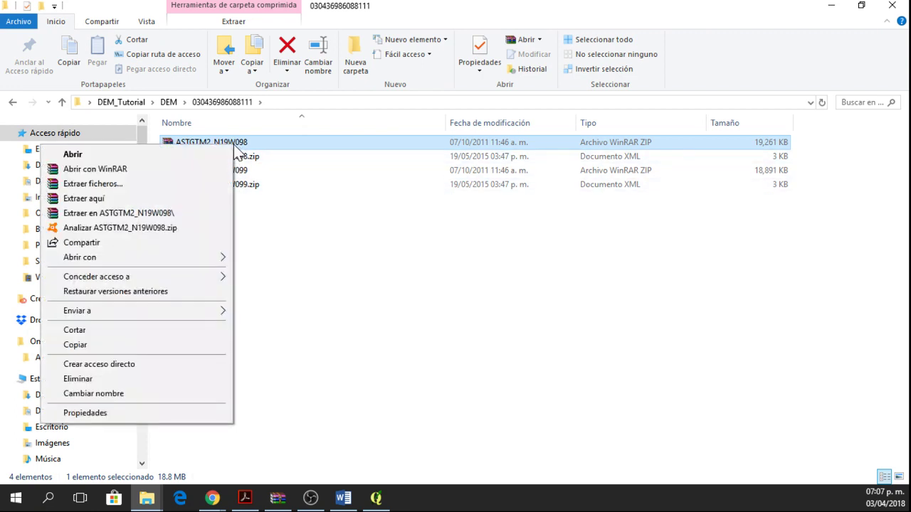
{"action": "left_click", "coordinate": [115, 198]}
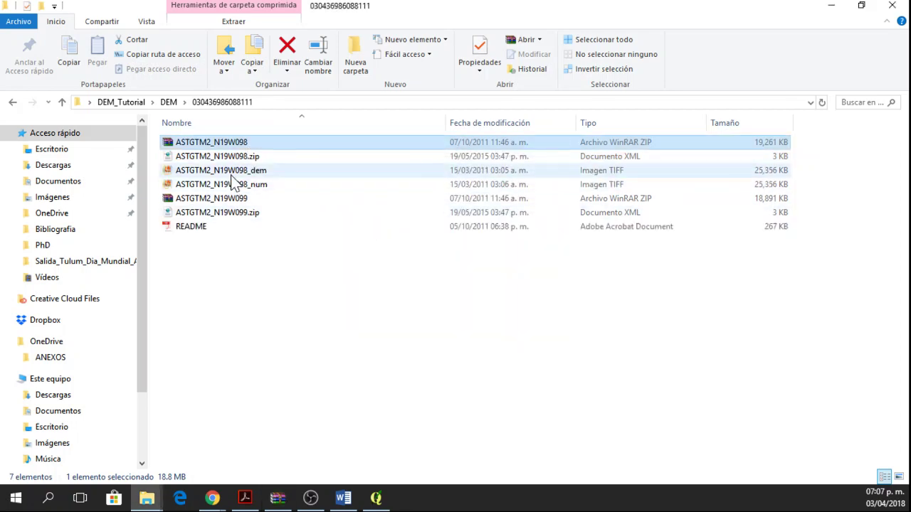
Extract ASTGTM2_N19W099, saving the conflicting README as README1.pdf, then minimize Explorer.
{"action": "left_click", "coordinate": [212, 203]}
{"action": "right_click", "coordinate": [213, 202]}
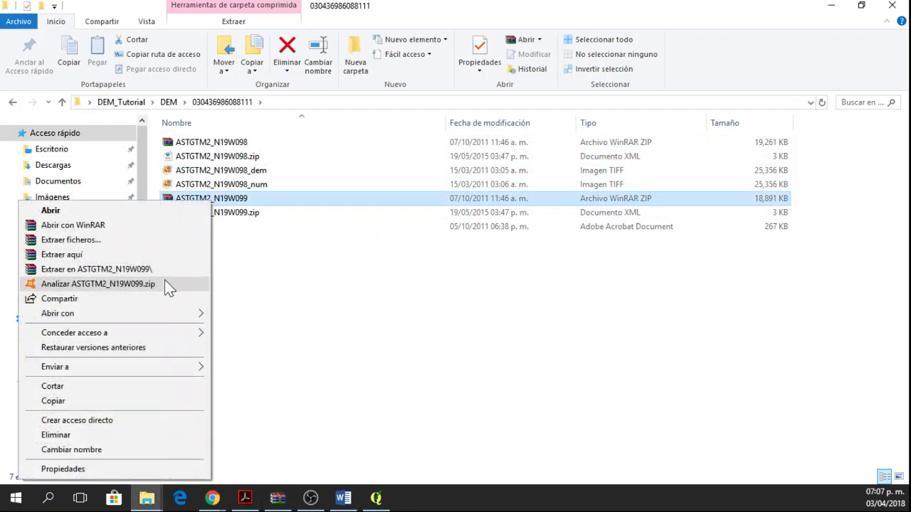
{"action": "left_click", "coordinate": [143, 250]}
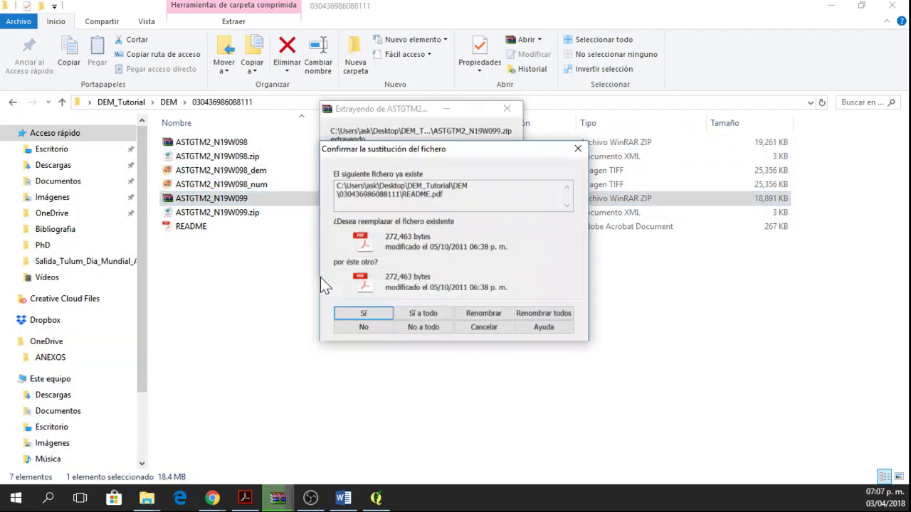
{"action": "left_click", "coordinate": [484, 313]}
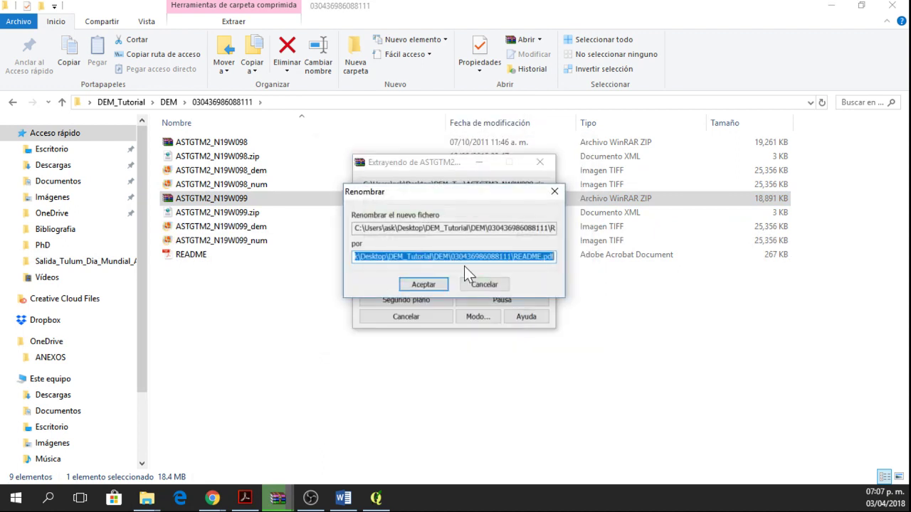
{"action": "left_click", "coordinate": [542, 257]}
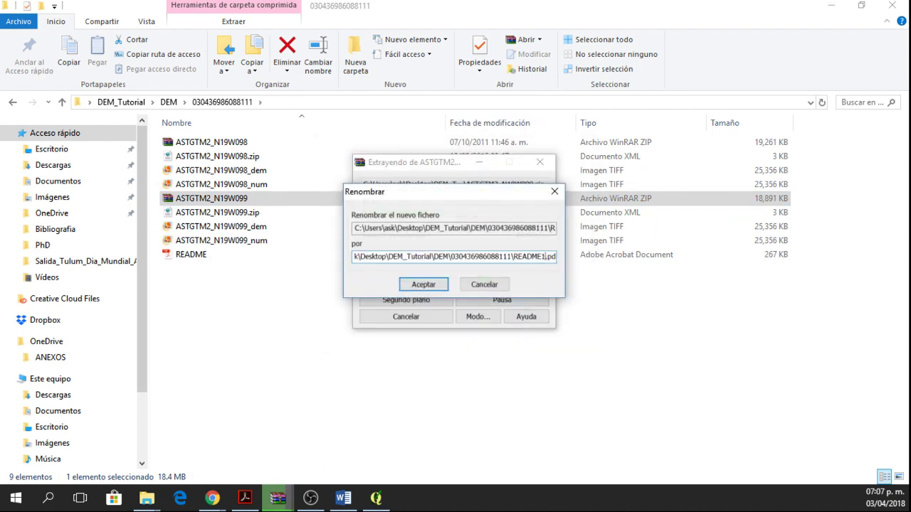
{"action": "type", "text": "1"}
{"action": "key", "text": "Return"}
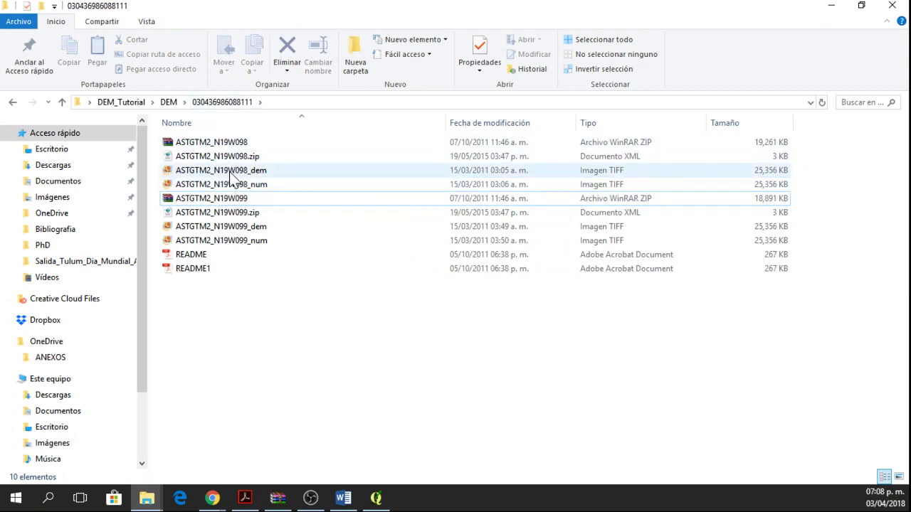
{"action": "mouse_move", "coordinate": [236, 173]}
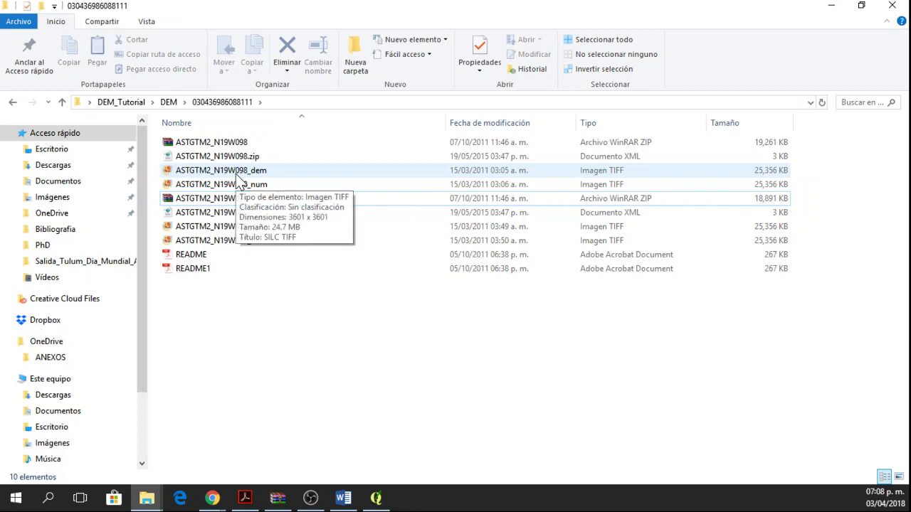
{"action": "left_click", "coordinate": [817, 14]}
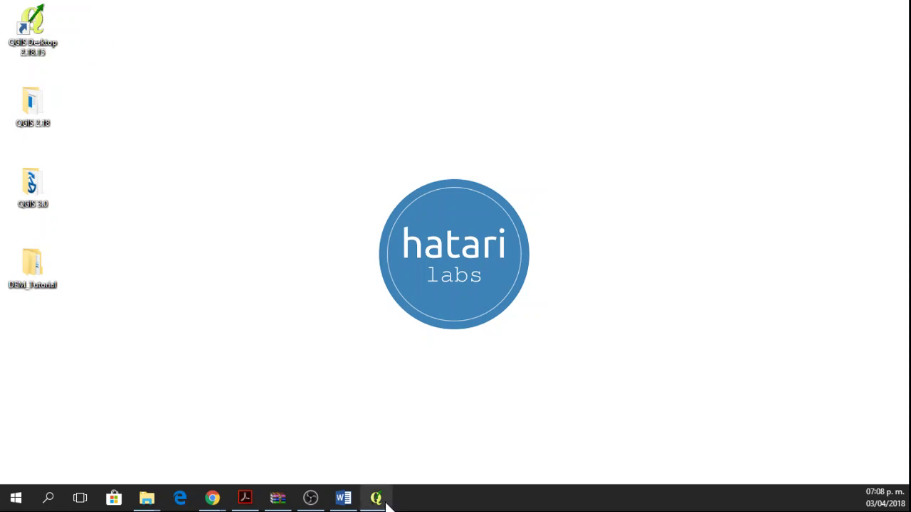
Switch to QGIS, start a new empty project, and widen the Layers Panel.
{"action": "mouse_move", "coordinate": [387, 502]}
{"action": "left_click", "coordinate": [375, 458]}
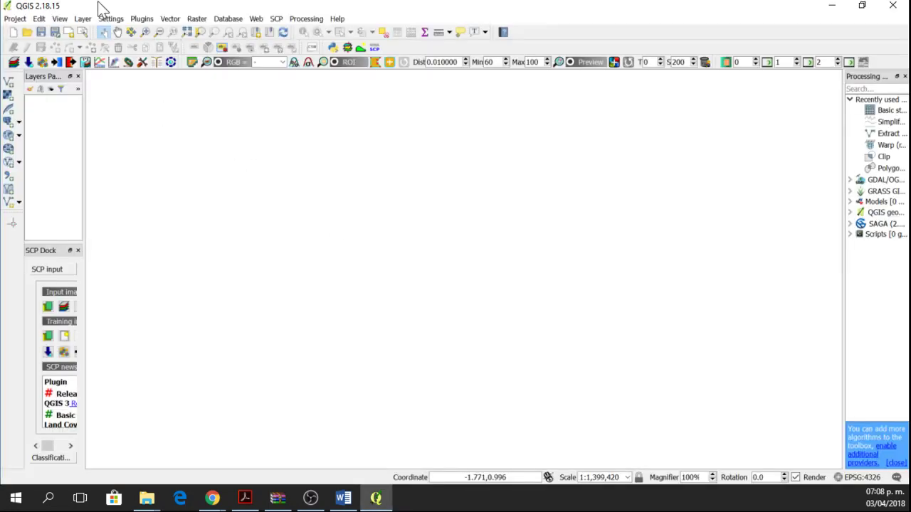
{"action": "left_click", "coordinate": [19, 20]}
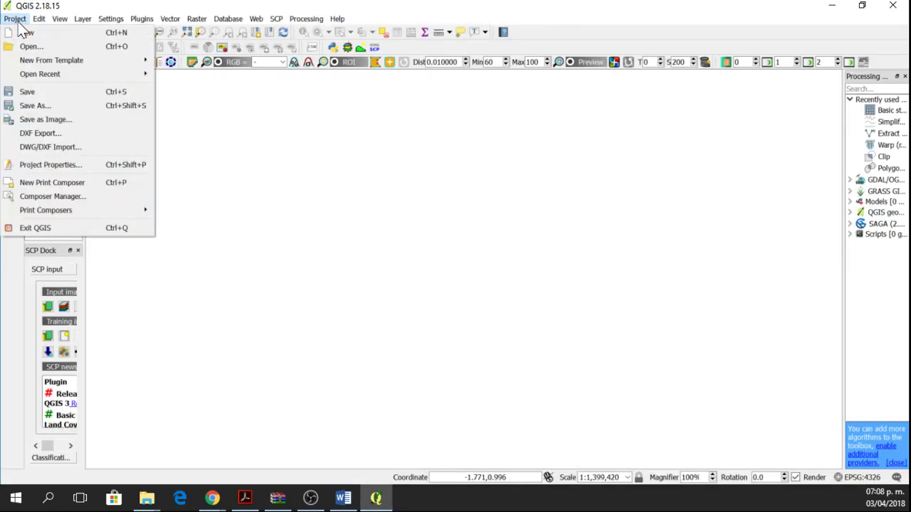
{"action": "left_click", "coordinate": [24, 32]}
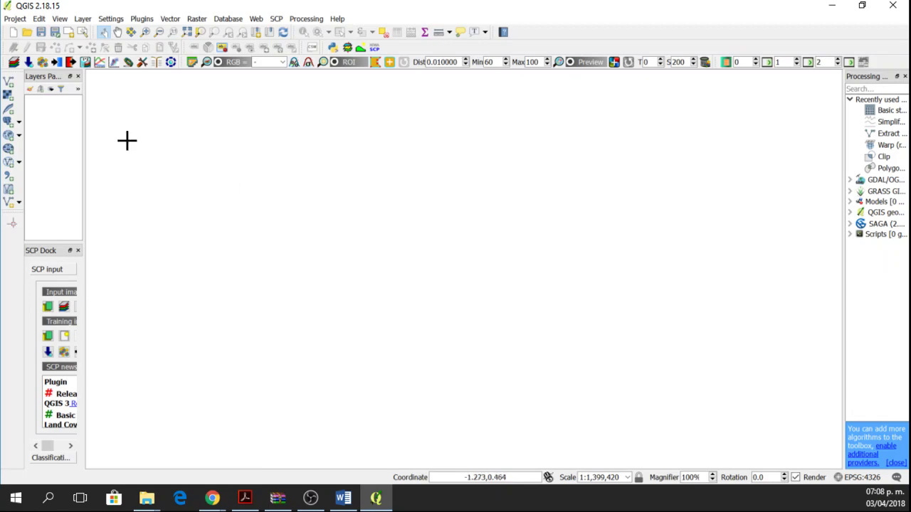
{"action": "left_click_drag", "start_coordinate": [83, 163], "coordinate": [168, 221]}
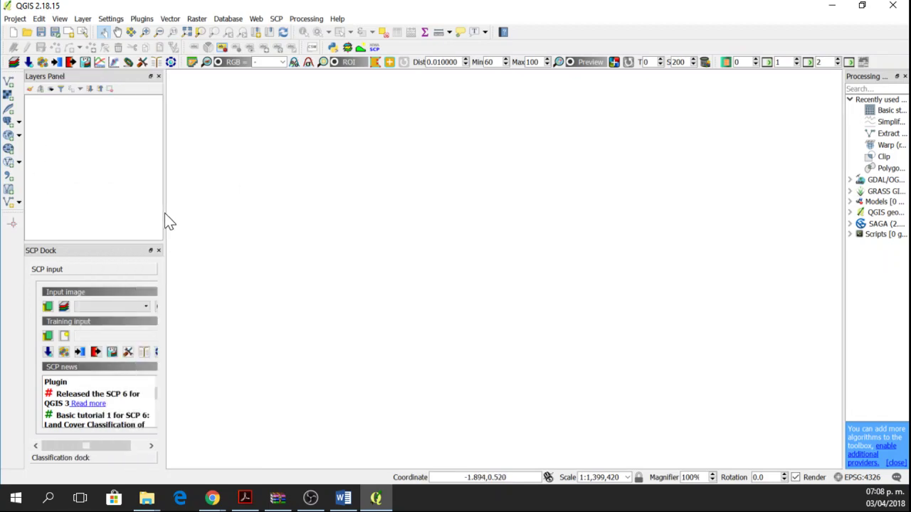
{"action": "left_click", "coordinate": [13, 99]}
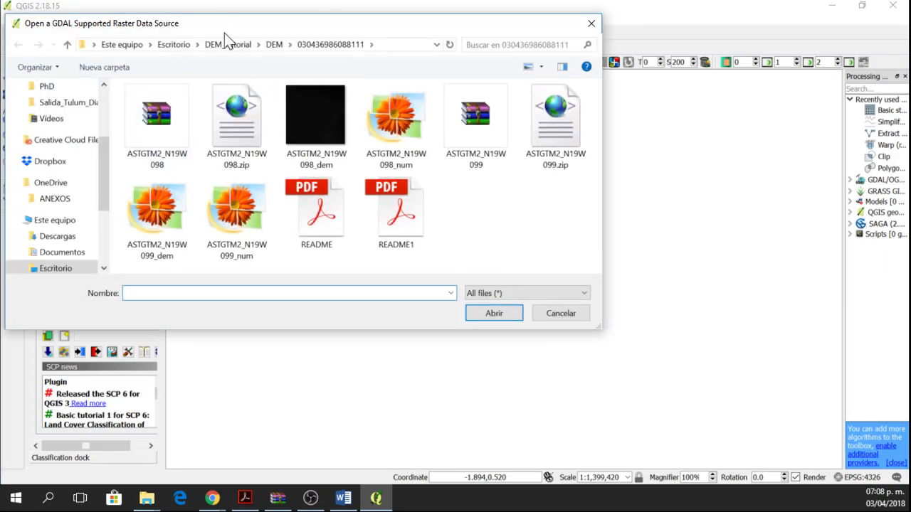
{"action": "left_click_drag", "start_coordinate": [224, 32], "coordinate": [250, 89]}
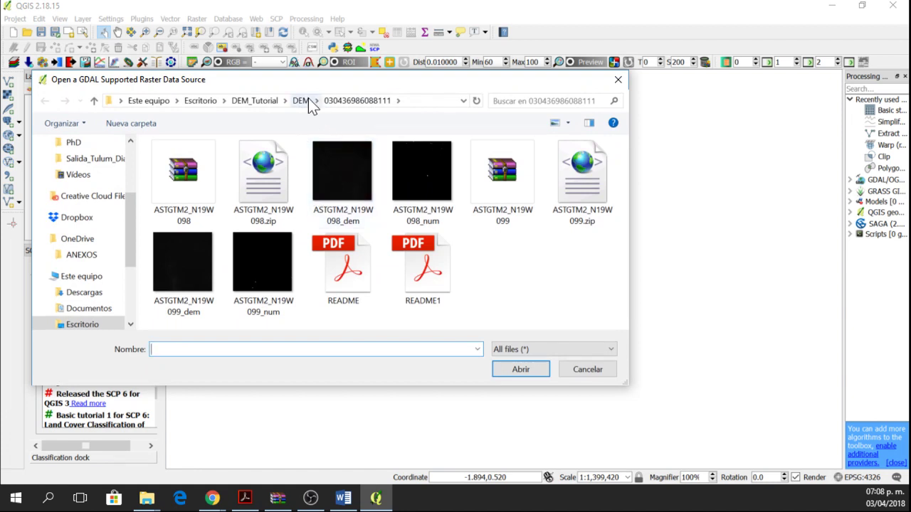
{"action": "left_click", "coordinate": [305, 100]}
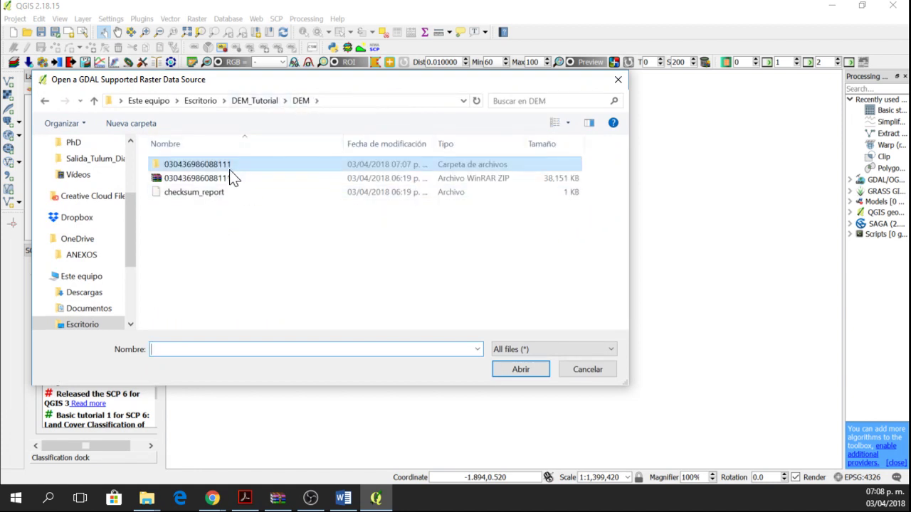
{"action": "double_click", "coordinate": [220, 163]}
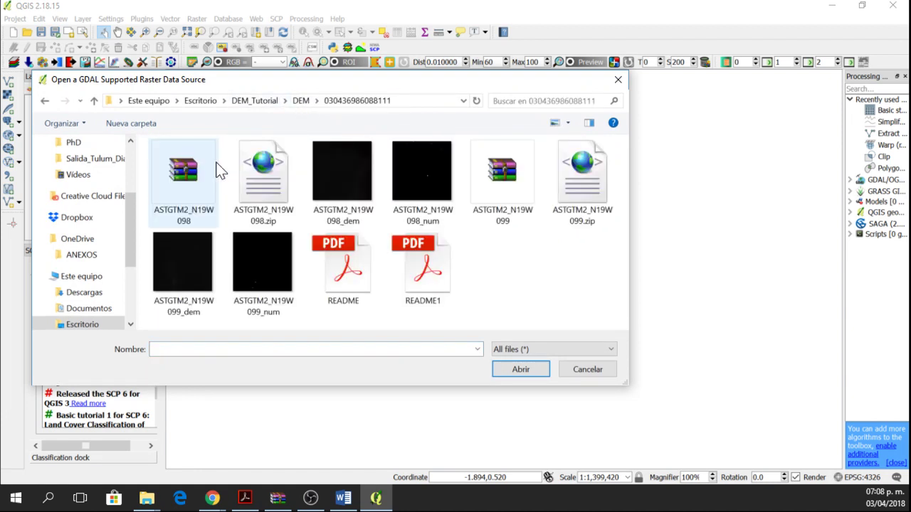
{"action": "left_click", "coordinate": [347, 201]}
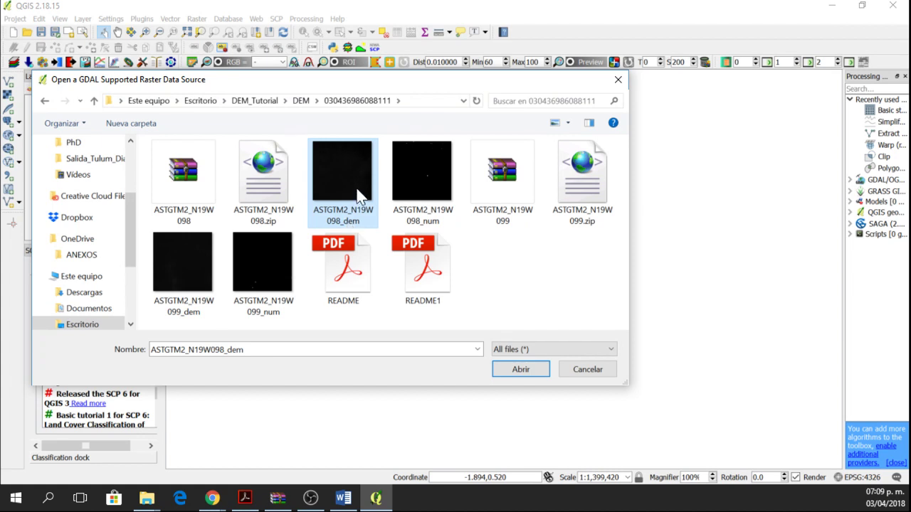
{"action": "left_click", "coordinate": [176, 292], "text": "ctrl"}
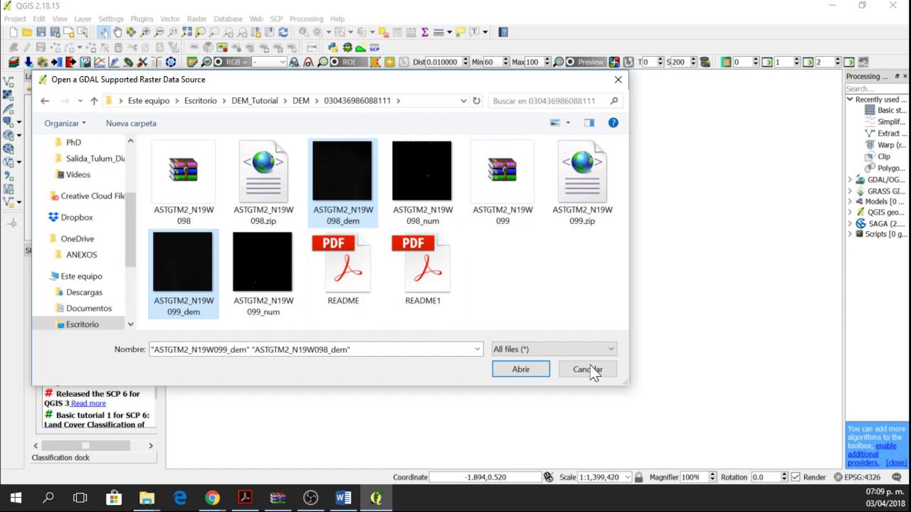
Load both DEM rasters and toggle ASTGTM2_N19W099_dem off and on twice to compare the tiles.
{"action": "left_click", "coordinate": [520, 369]}
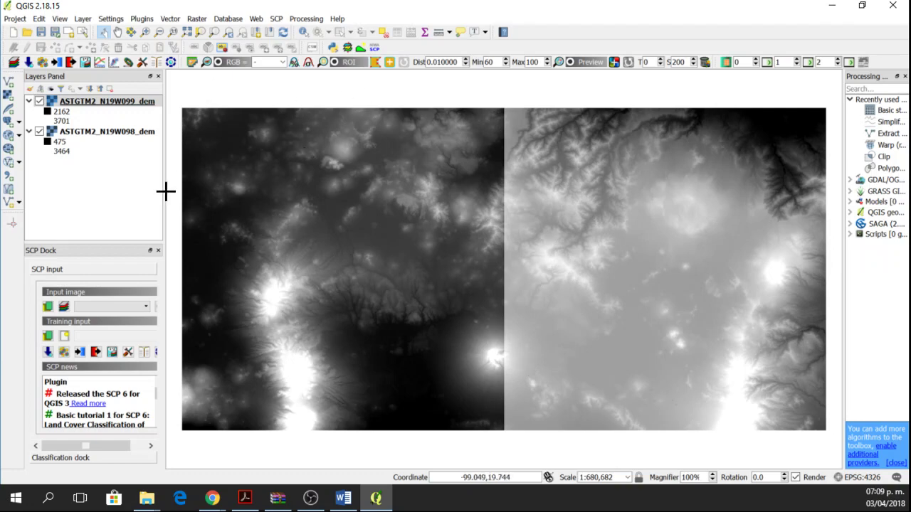
{"action": "left_click", "coordinate": [39, 101]}
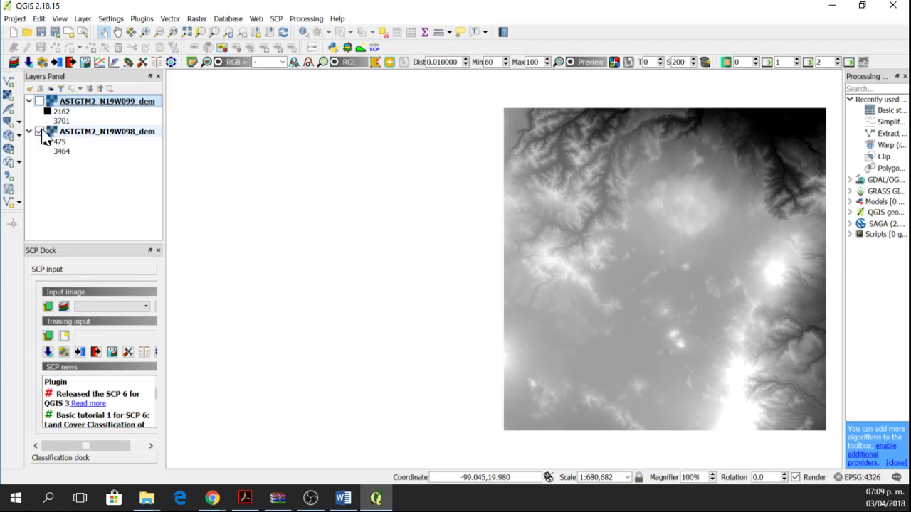
{"action": "left_click", "coordinate": [39, 101]}
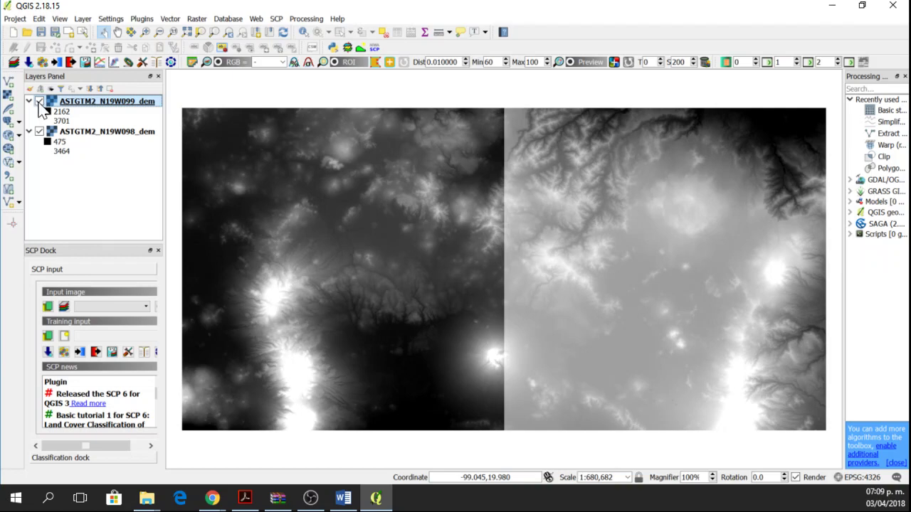
{"action": "left_click", "coordinate": [39, 101]}
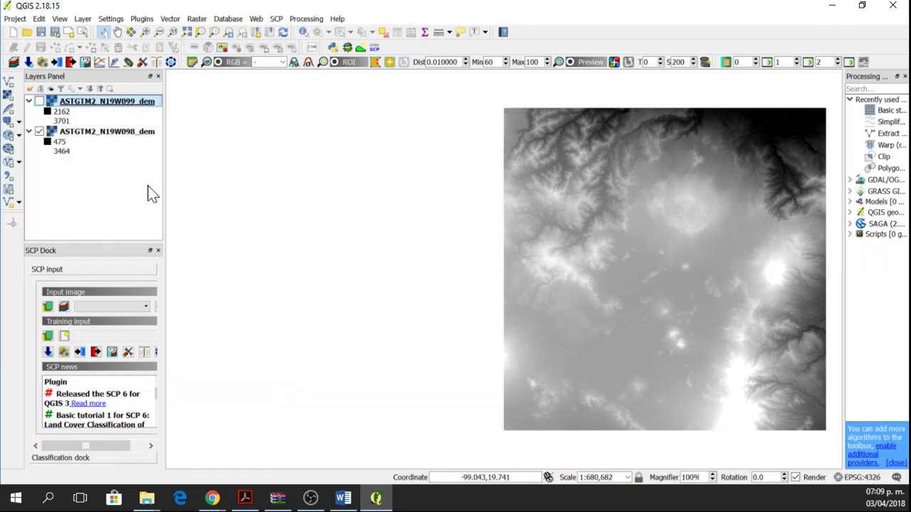
{"action": "left_click", "coordinate": [40, 101]}
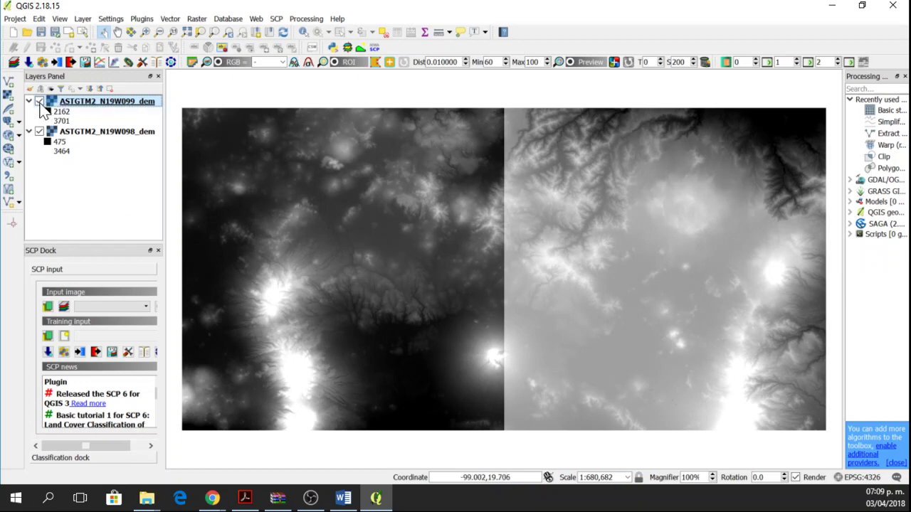
In Raster Merge, choose both ASTGTM2 _dem files as inputs and dismiss the permission error.
{"action": "left_click", "coordinate": [192, 17]}
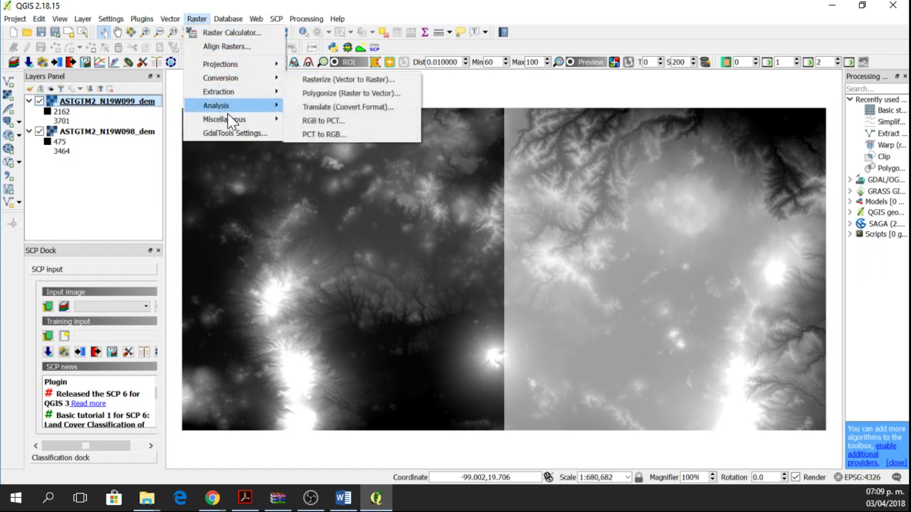
{"action": "mouse_move", "coordinate": [232, 122]}
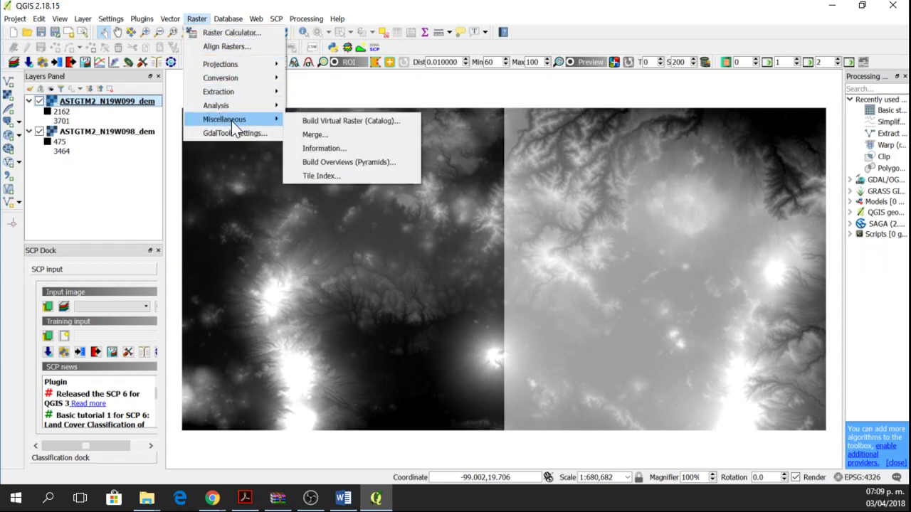
{"action": "left_click", "coordinate": [313, 134]}
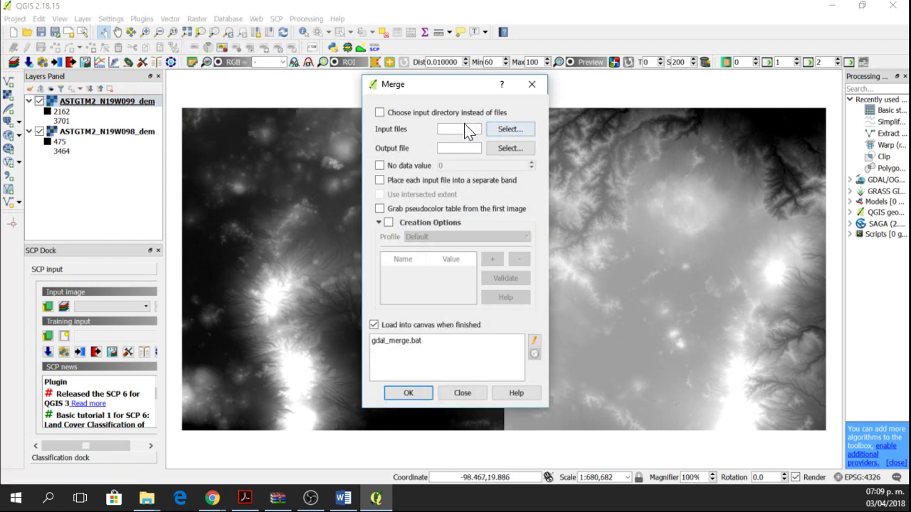
{"action": "left_click", "coordinate": [511, 129]}
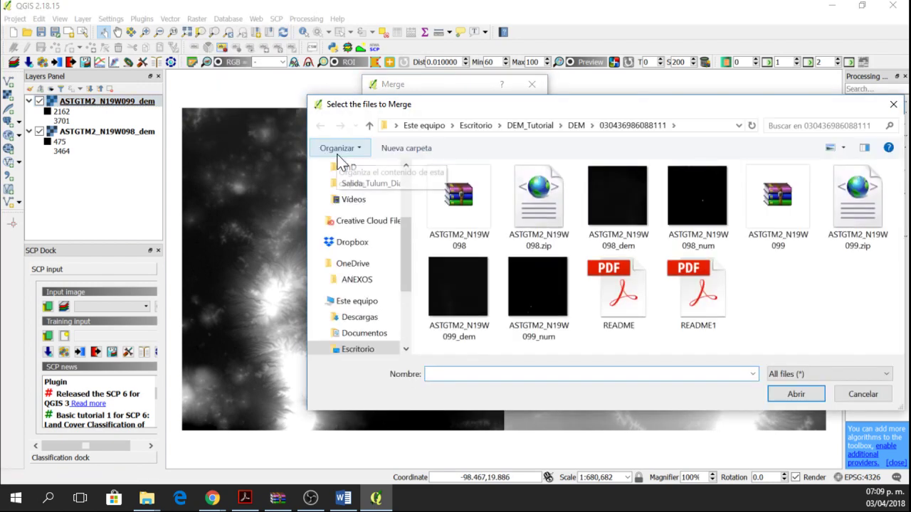
{"action": "left_click", "coordinate": [641, 239]}
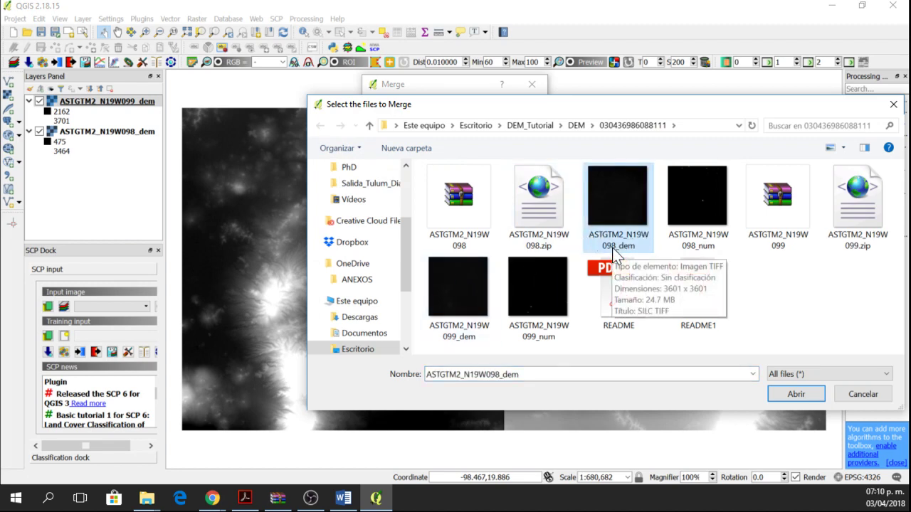
{"action": "left_click", "coordinate": [459, 311], "text": "ctrl"}
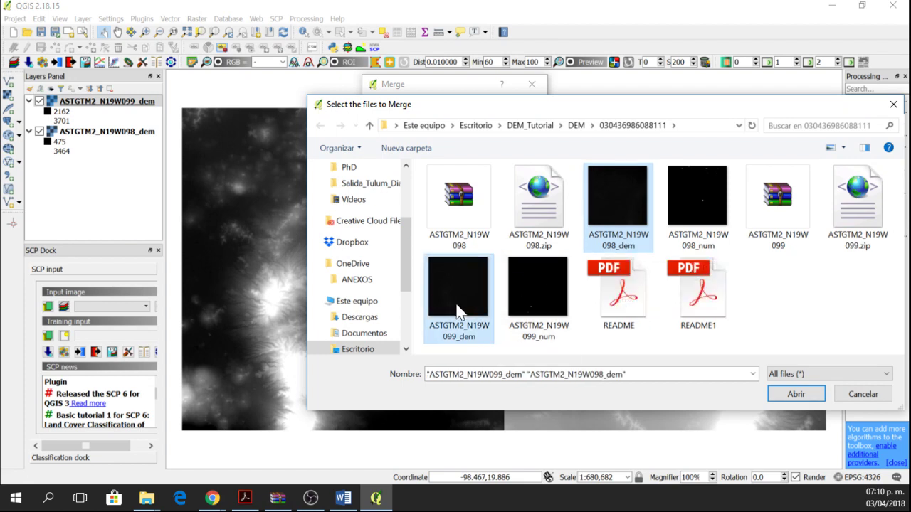
{"action": "left_click", "coordinate": [809, 396]}
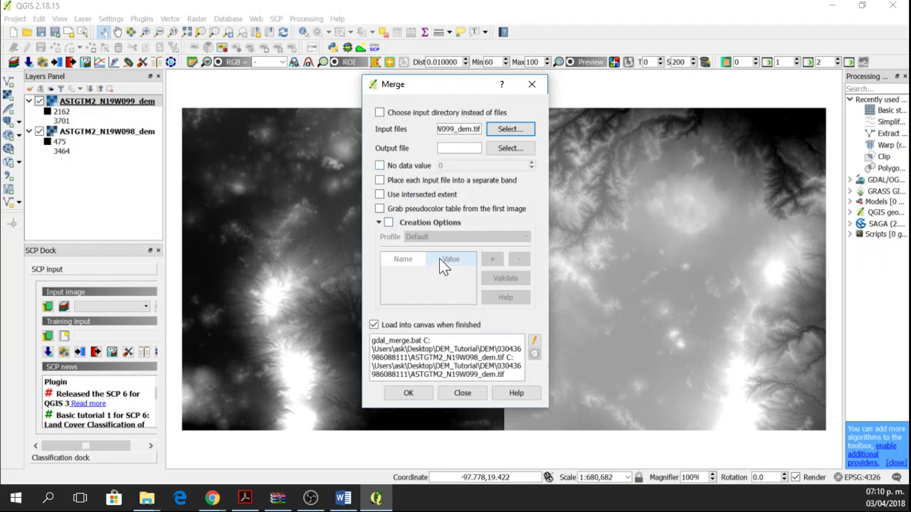
{"action": "left_click", "coordinate": [408, 393]}
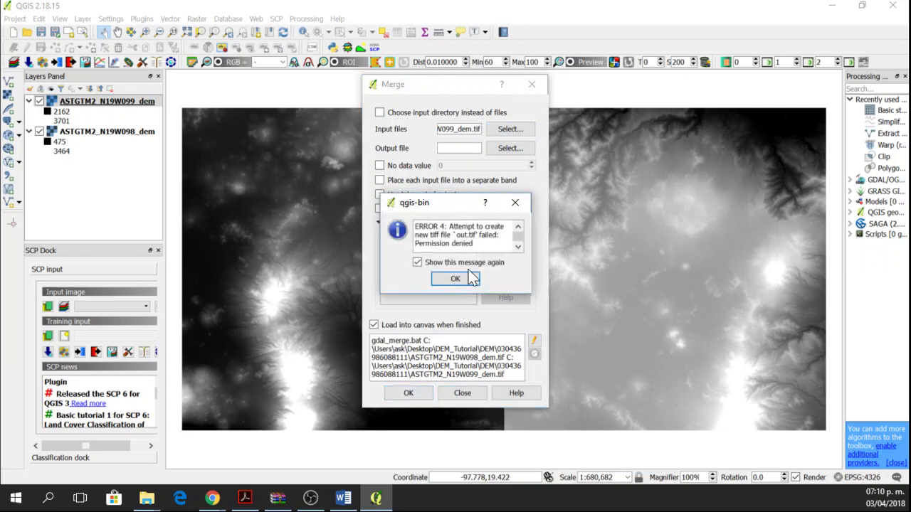
{"action": "left_click", "coordinate": [514, 204]}
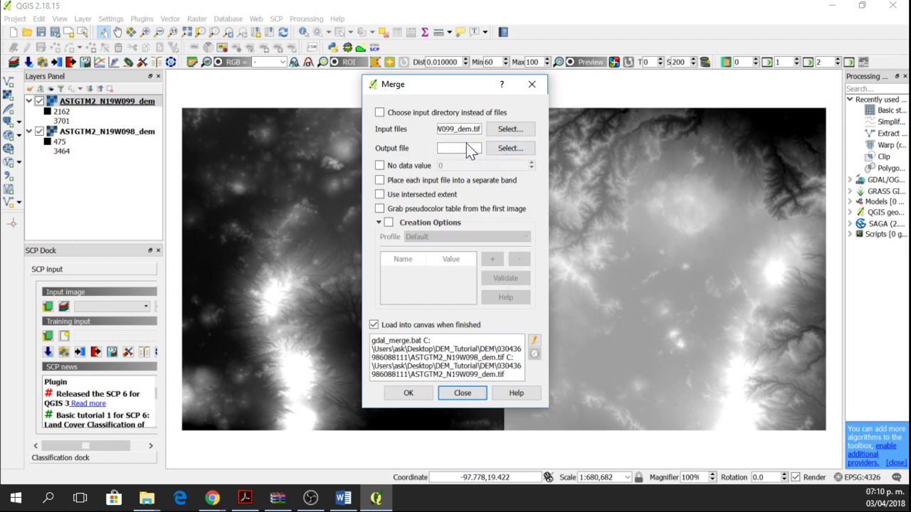
Set the merge output file to ASTGTM2_tlaxcala_dem.tif.
{"action": "left_click", "coordinate": [508, 148]}
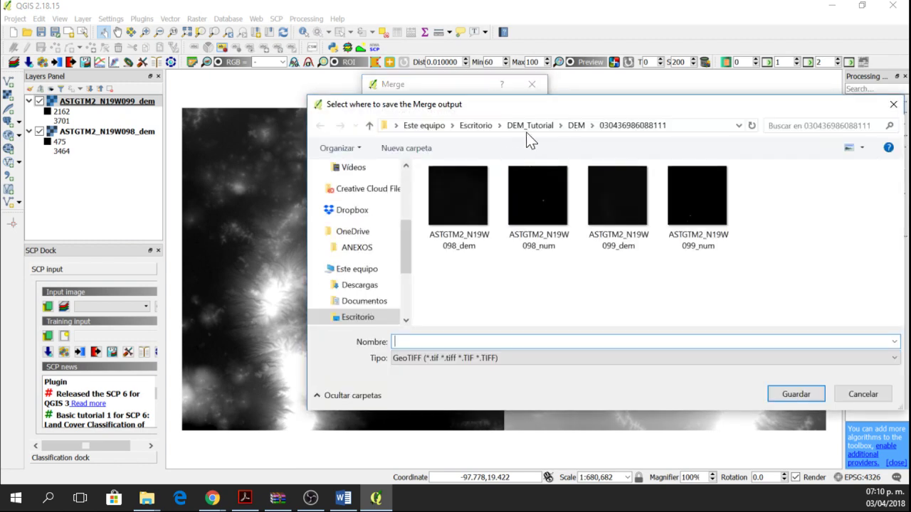
{"action": "left_click", "coordinate": [457, 232]}
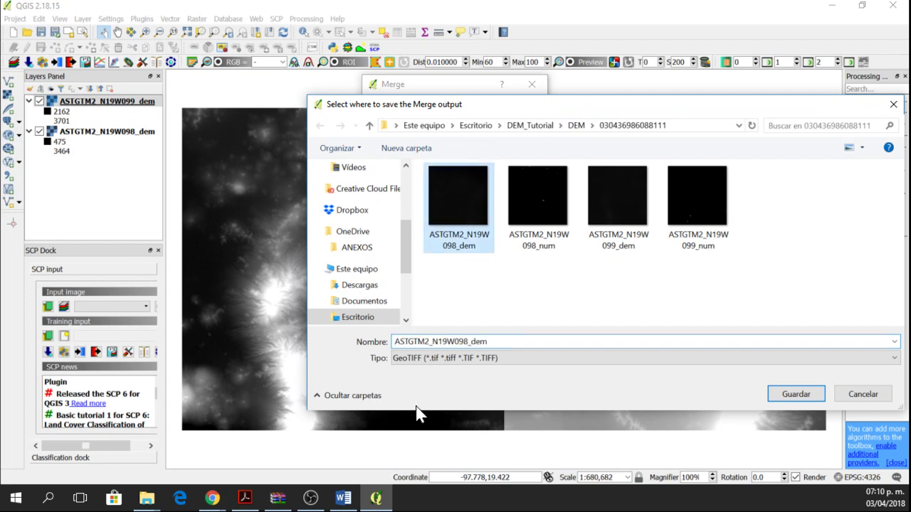
{"action": "key", "text": "Tab"}
{"action": "left_click_drag", "start_coordinate": [469, 341], "coordinate": [432, 342]}
{"action": "type", "text": "tlaxcala"}
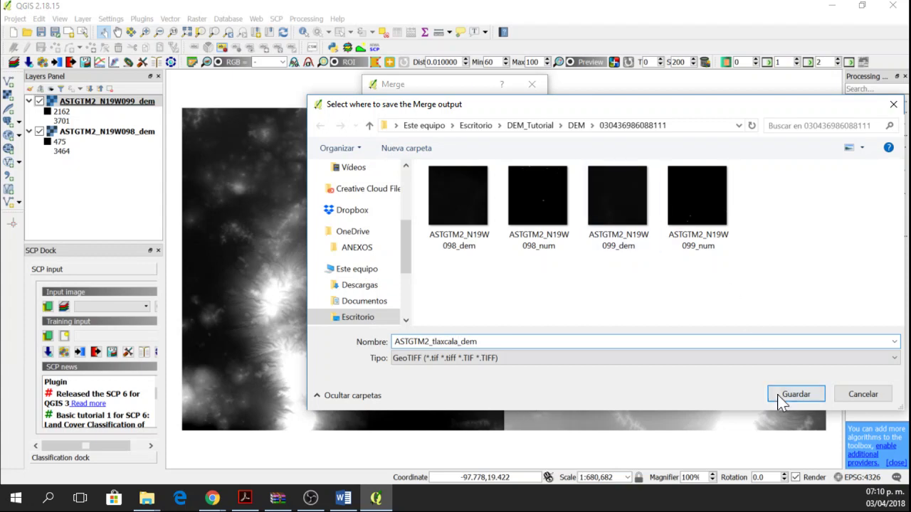
{"action": "left_click", "coordinate": [782, 395]}
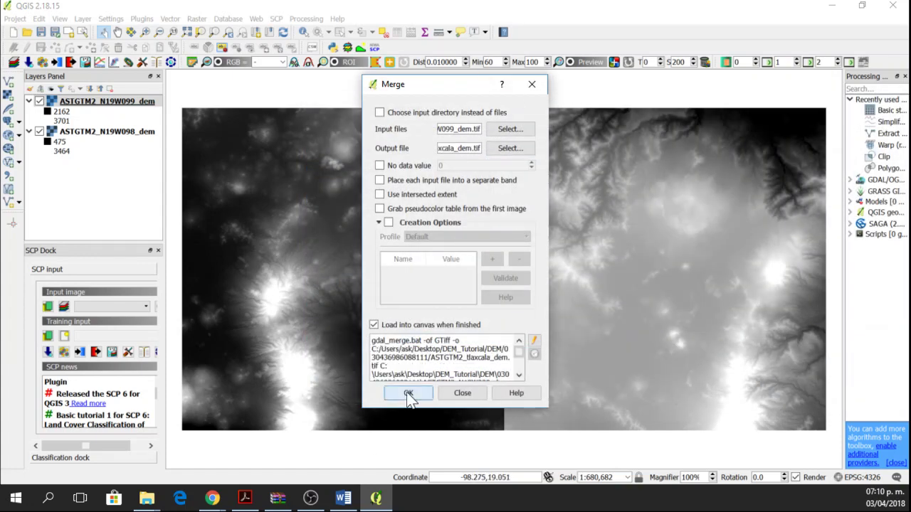
Run the merge, then close the completion and log messages and the Merge dialog.
{"action": "left_click", "coordinate": [407, 394]}
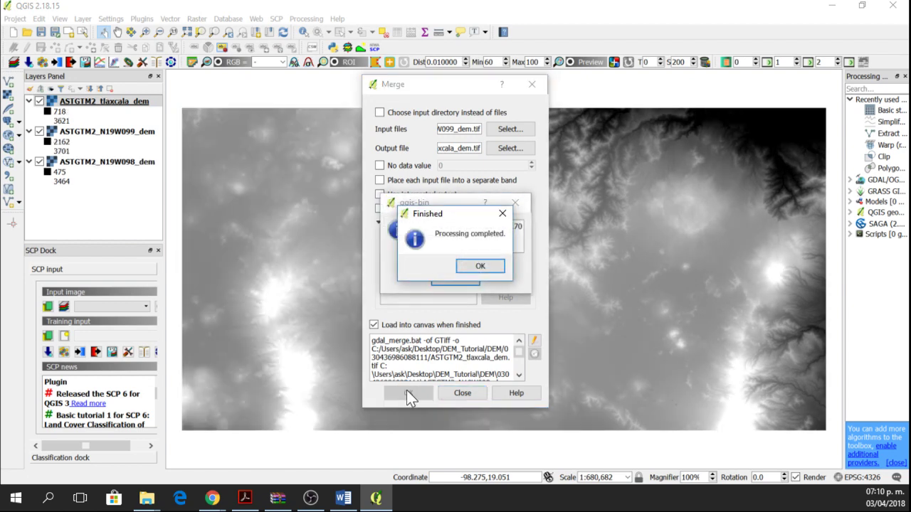
{"action": "key", "text": "Return"}
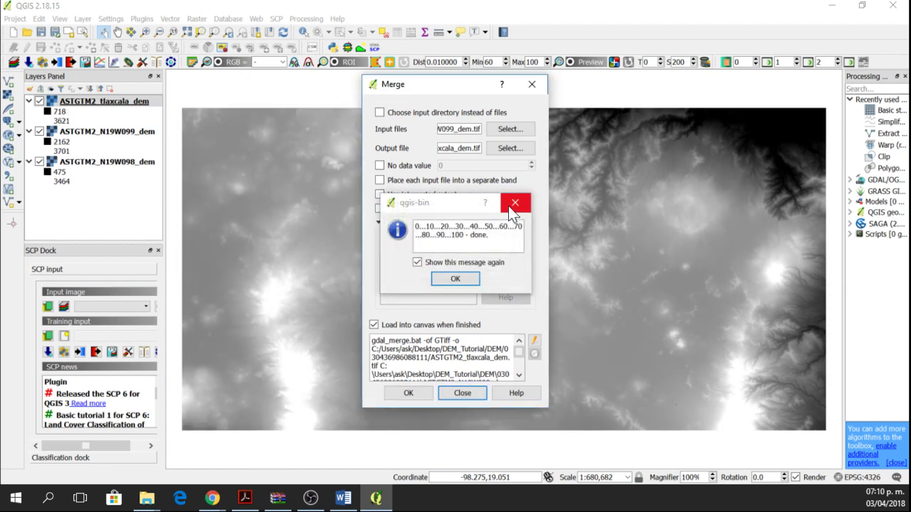
{"action": "left_click", "coordinate": [510, 205]}
{"action": "left_click", "coordinate": [527, 85]}
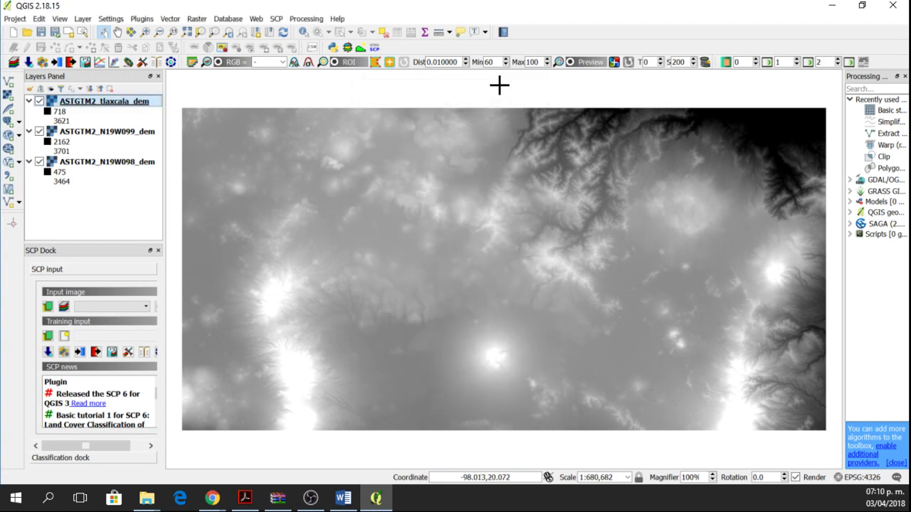
Toggle the N19W099, N19W098 and tlaxcala layers to compare, leaving all three visible.
{"action": "left_click", "coordinate": [39, 132]}
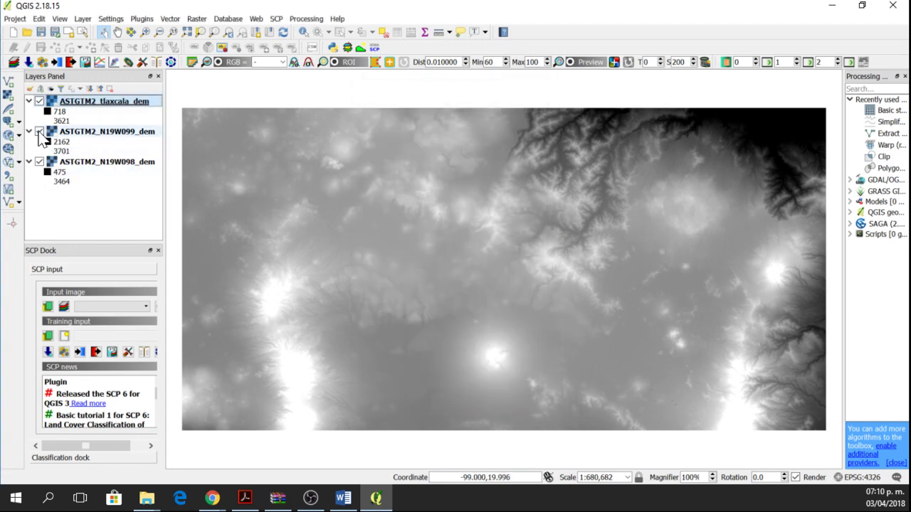
{"action": "left_click", "coordinate": [40, 163]}
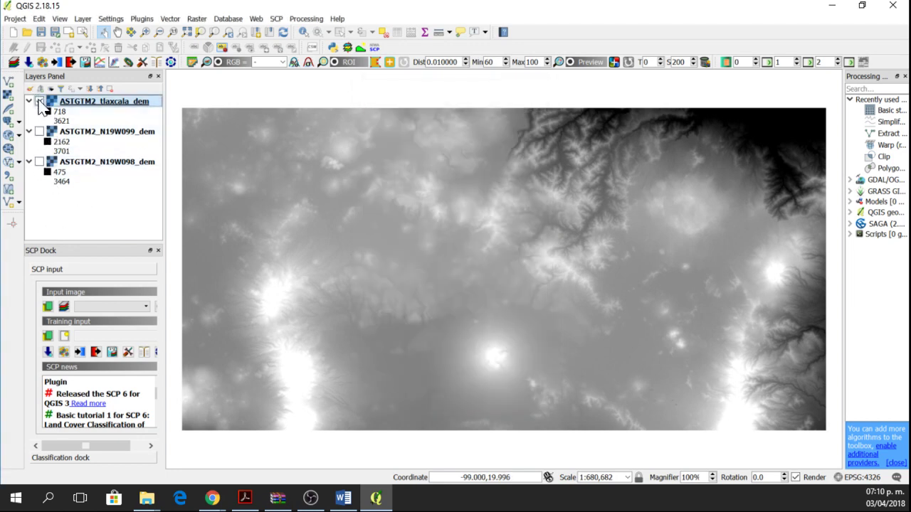
{"action": "left_click", "coordinate": [39, 101]}
{"action": "left_click", "coordinate": [39, 101]}
{"action": "left_click", "coordinate": [40, 101]}
{"action": "left_click", "coordinate": [39, 132]}
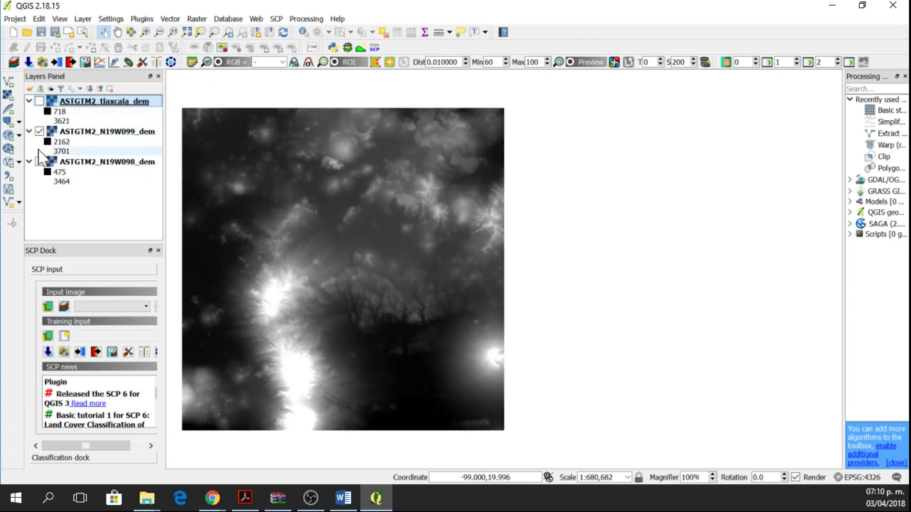
{"action": "left_click", "coordinate": [39, 161]}
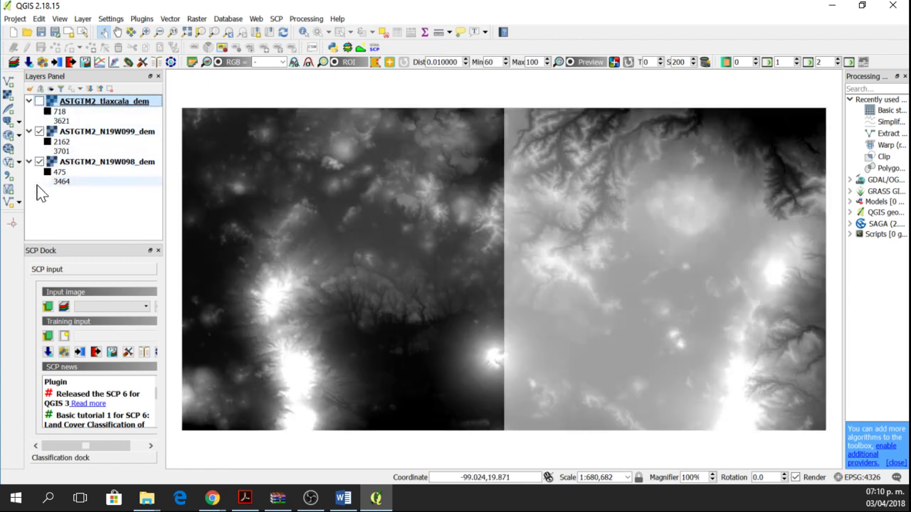
{"action": "left_click", "coordinate": [39, 101]}
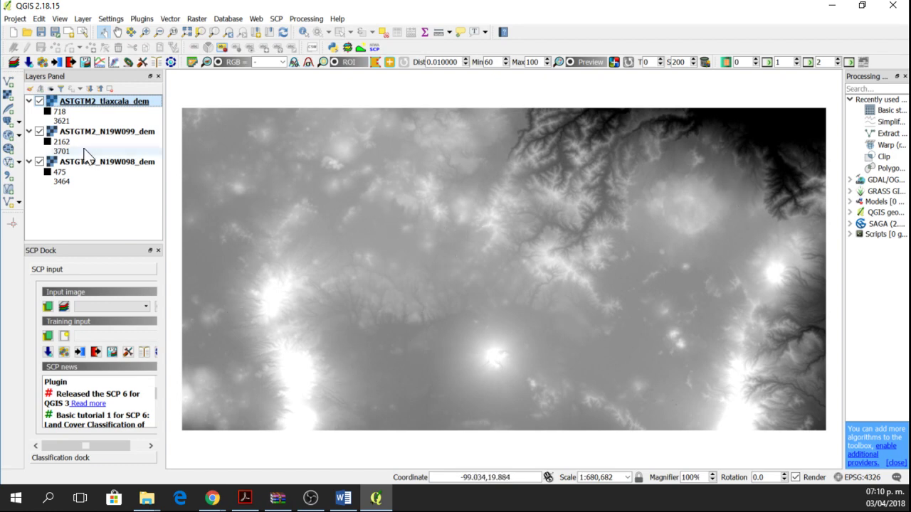
Open the Layer Properties of the ASTGTM2_tlaxcala_dem layer.
{"action": "right_click", "coordinate": [96, 101]}
{"action": "left_click", "coordinate": [147, 273]}
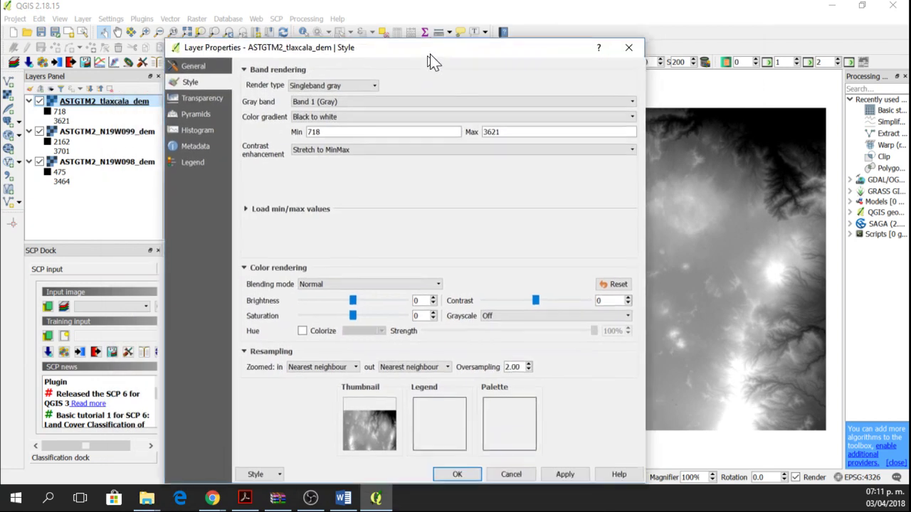
{"action": "left_click_drag", "start_coordinate": [430, 54], "coordinate": [435, 43]}
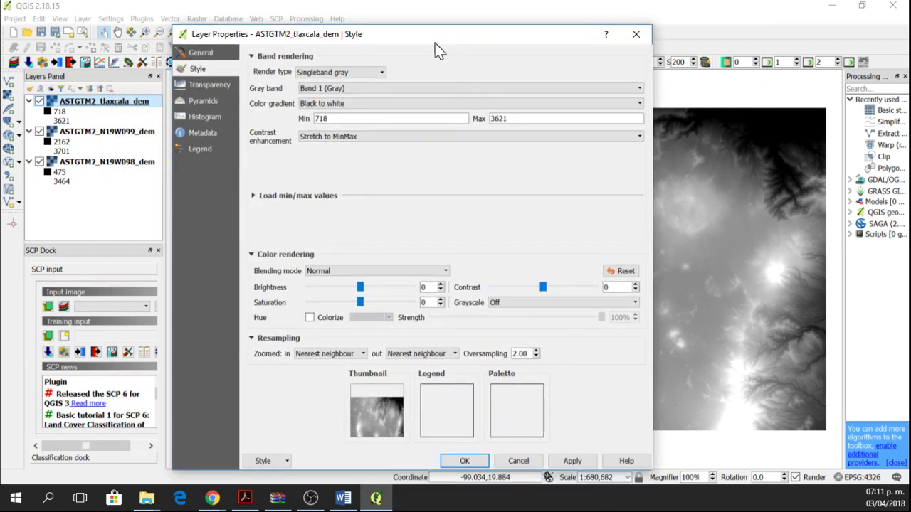
{"action": "left_click", "coordinate": [635, 35]}
{"action": "right_click", "coordinate": [124, 106]}
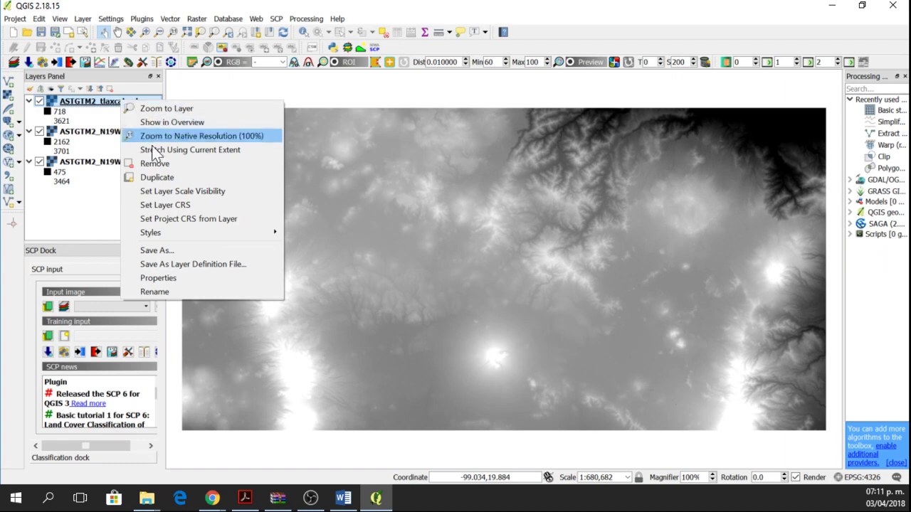
{"action": "left_click", "coordinate": [151, 279]}
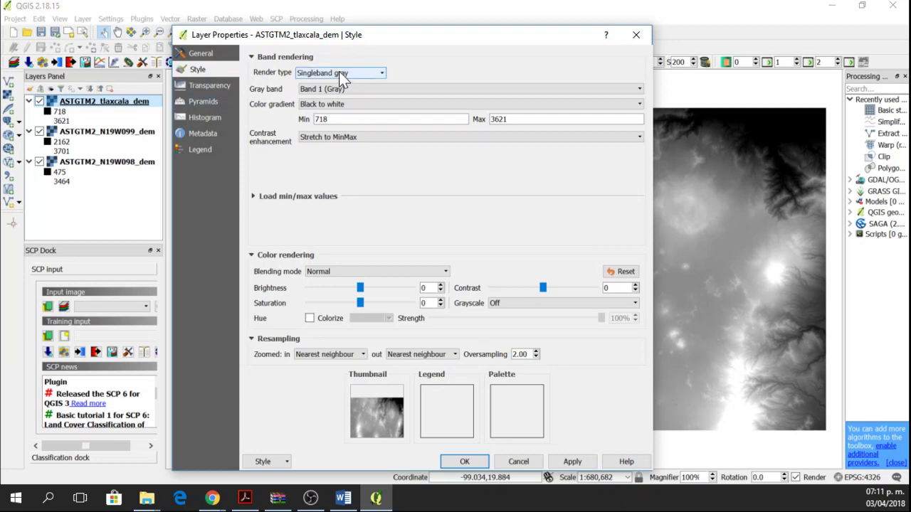
Apply Singleband pseudocolor with the Inferno ramp, classified from 718 to 3621.
{"action": "left_click", "coordinate": [321, 72]}
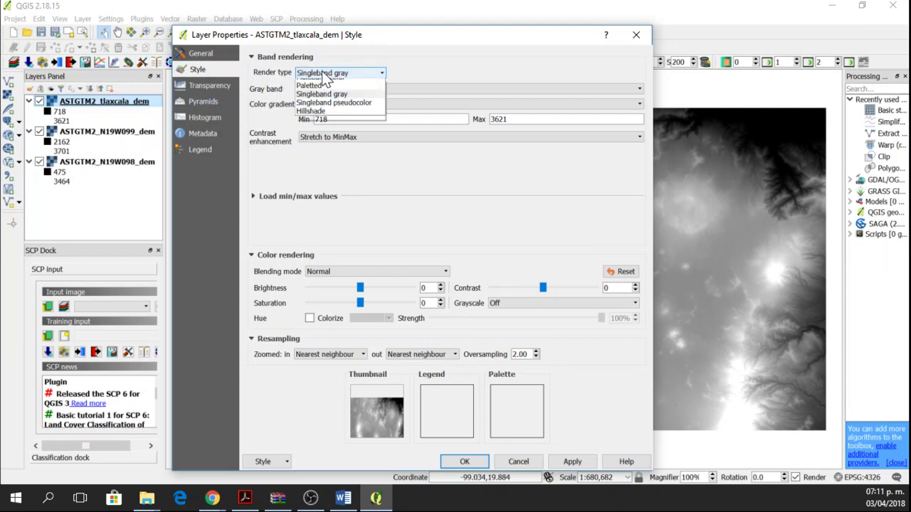
{"action": "left_click", "coordinate": [324, 111]}
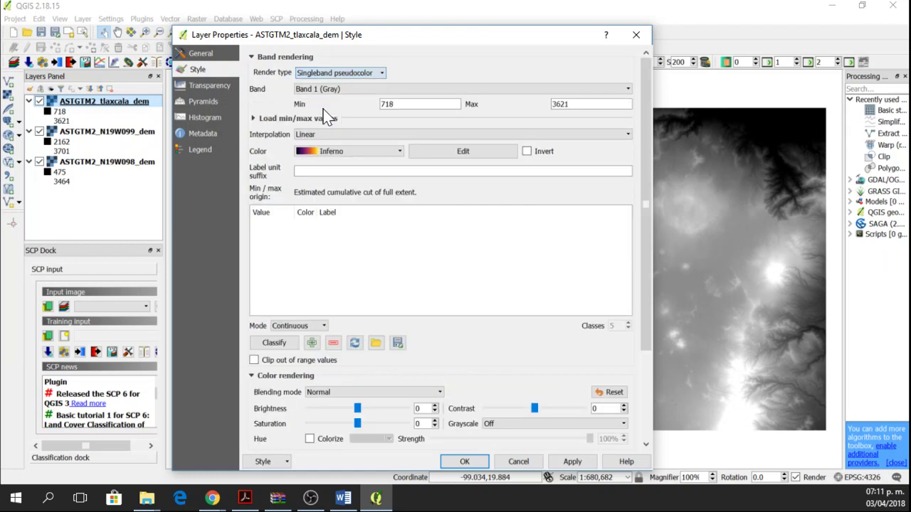
{"action": "left_click", "coordinate": [323, 154]}
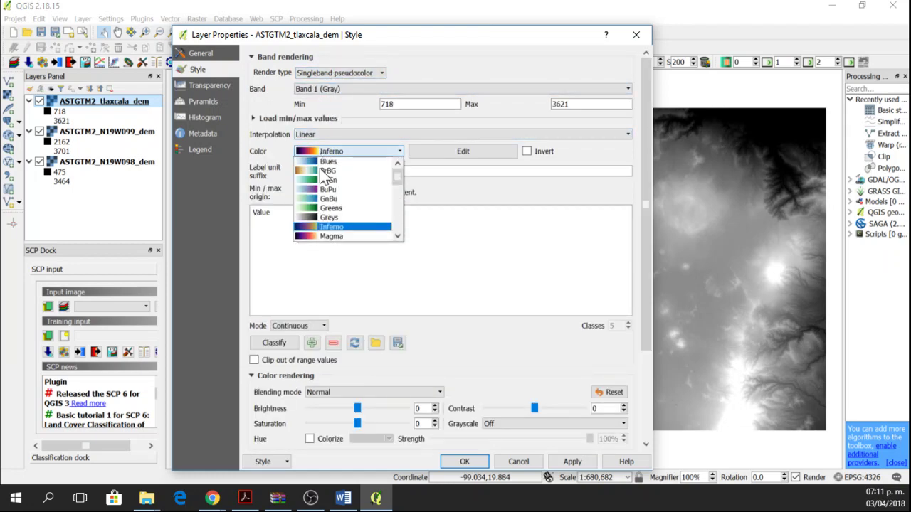
{"action": "left_click", "coordinate": [333, 227]}
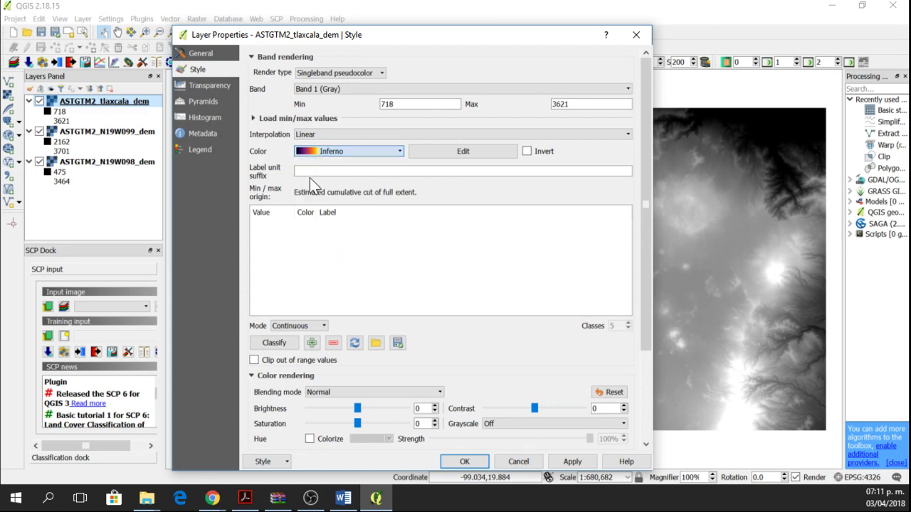
{"action": "left_click", "coordinate": [285, 345]}
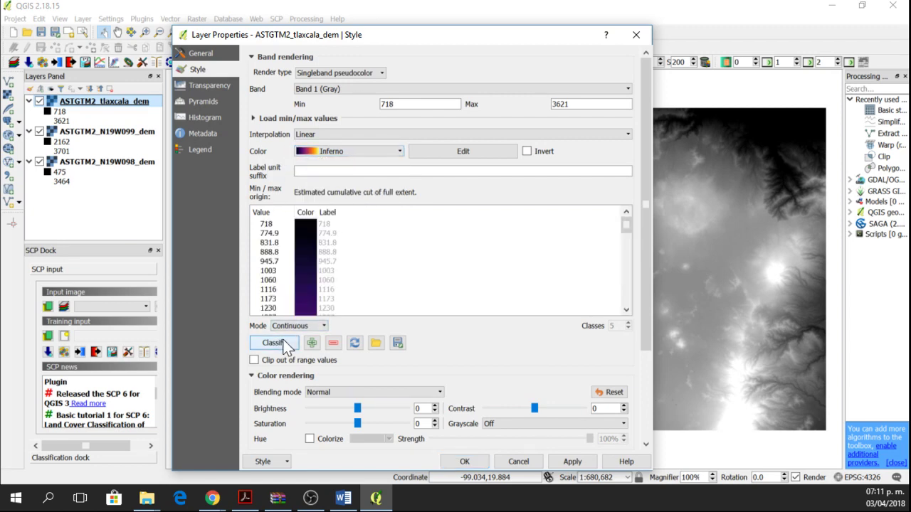
{"action": "scroll", "coordinate": [365, 248], "scroll_direction": "down", "scroll_amount": 5}
{"action": "scroll", "coordinate": [362, 253], "scroll_direction": "down", "scroll_amount": 5}
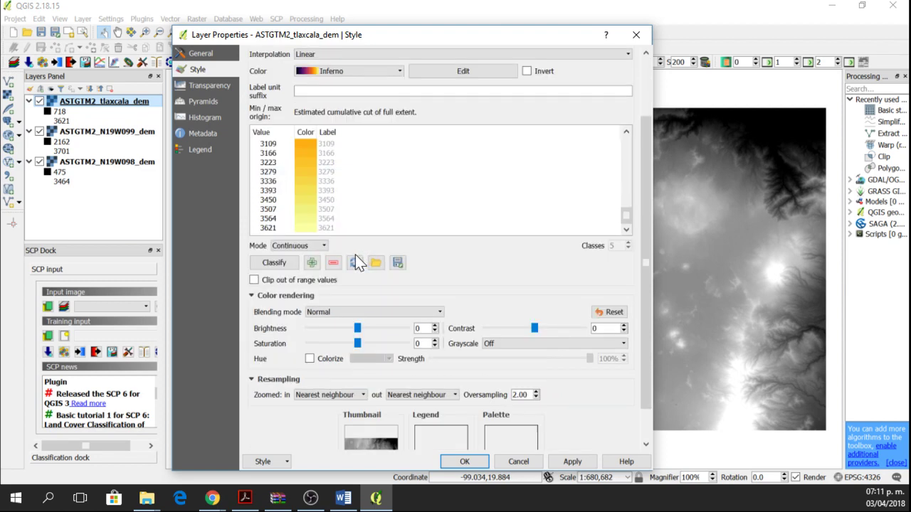
{"action": "scroll", "coordinate": [352, 256], "scroll_direction": "up", "scroll_amount": 8}
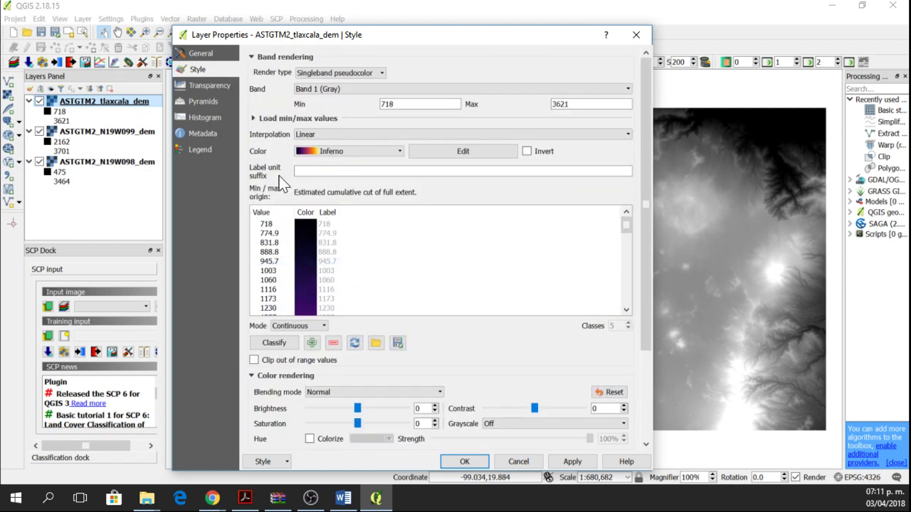
{"action": "left_click_drag", "start_coordinate": [413, 34], "coordinate": [319, 31]}
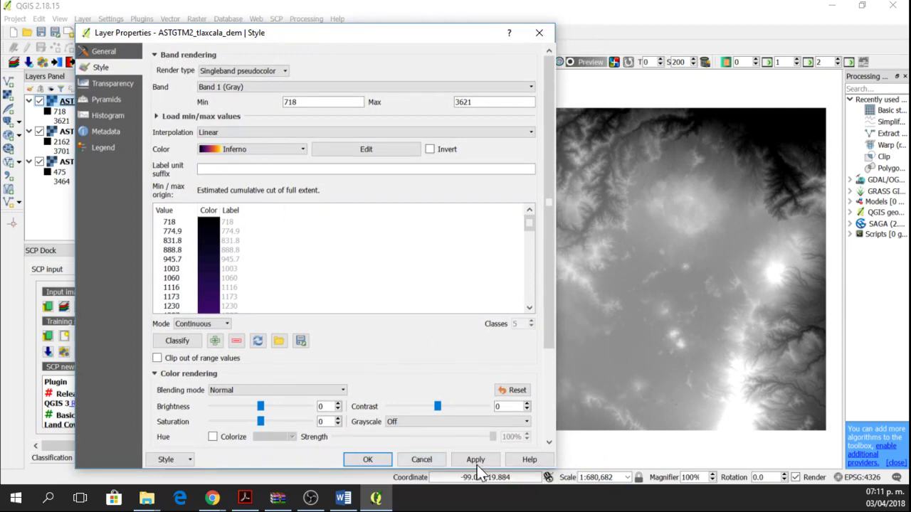
{"action": "left_click", "coordinate": [475, 460]}
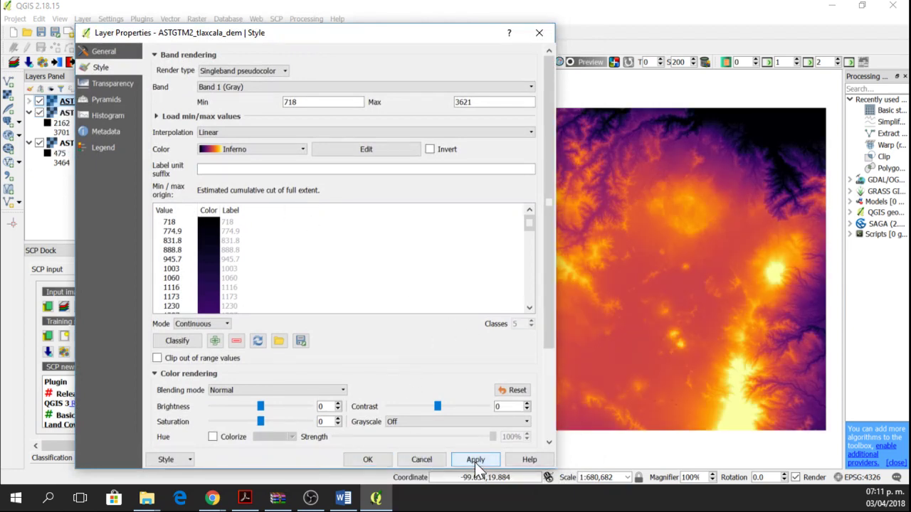
Close Layer Properties and expand the tlaxcala DEM legend to review its 718–3621 classes.
{"action": "left_click", "coordinate": [540, 34]}
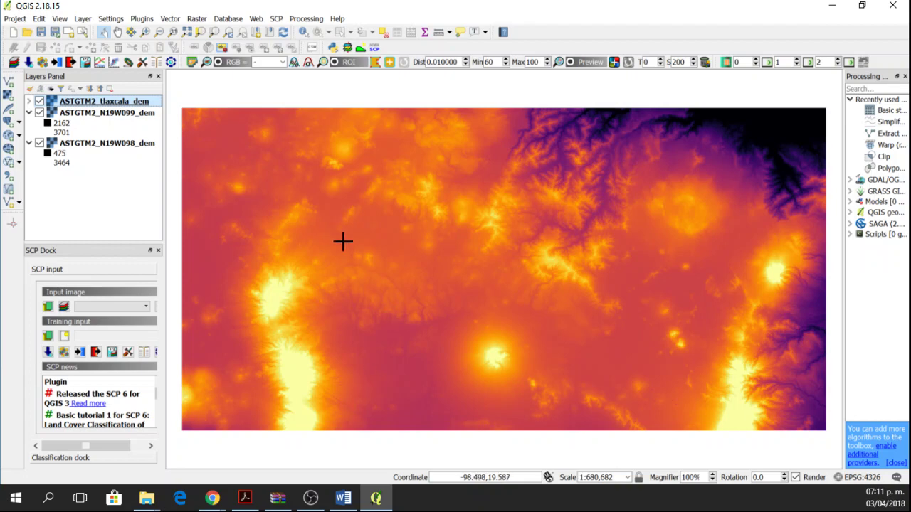
{"action": "left_click", "coordinate": [30, 102]}
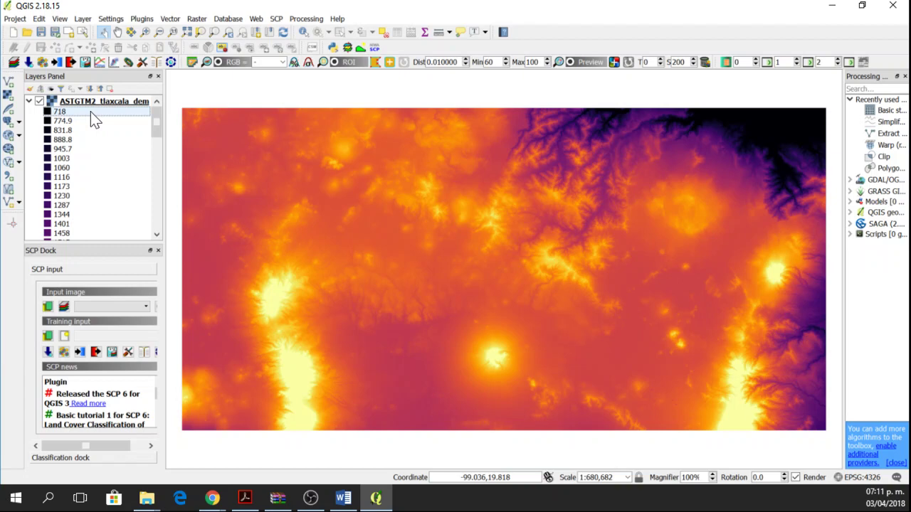
{"action": "scroll", "coordinate": [91, 111], "scroll_direction": "down", "scroll_amount": 15}
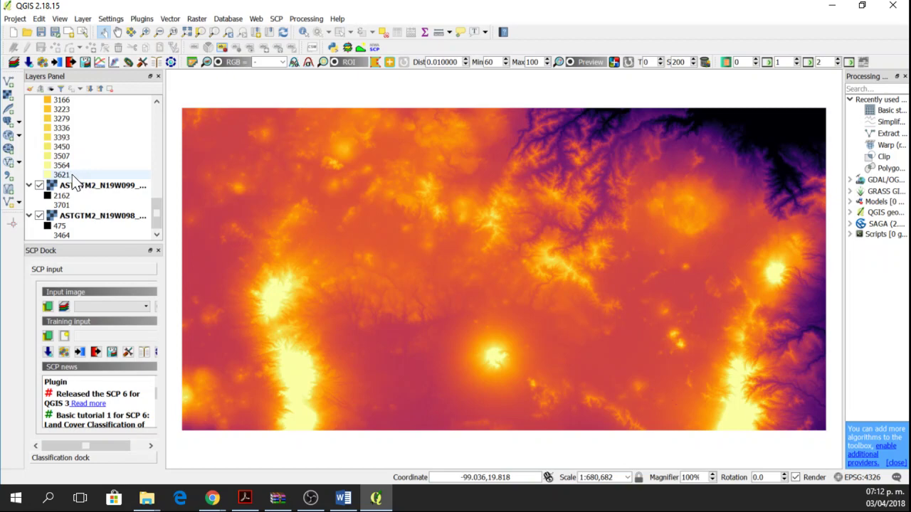
{"action": "scroll", "coordinate": [71, 182], "scroll_direction": "up", "scroll_amount": 3}
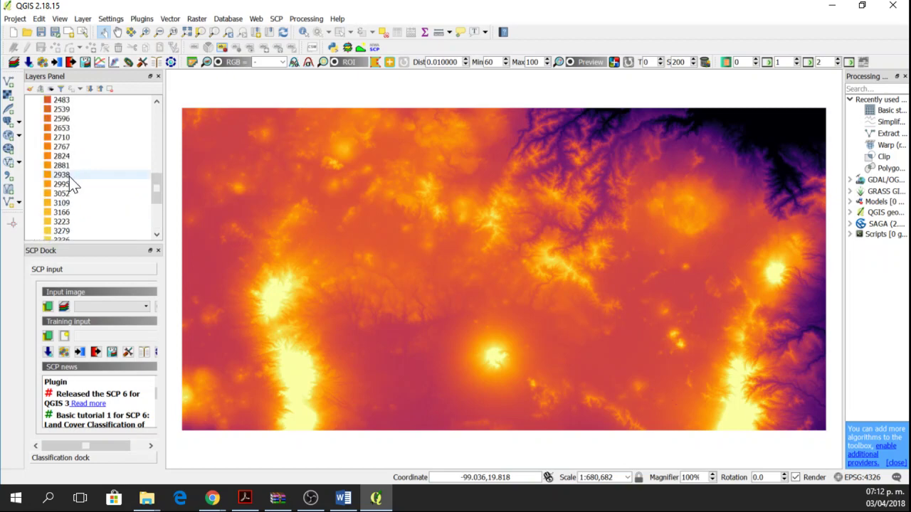
{"action": "scroll", "coordinate": [68, 180], "scroll_direction": "down", "scroll_amount": 3}
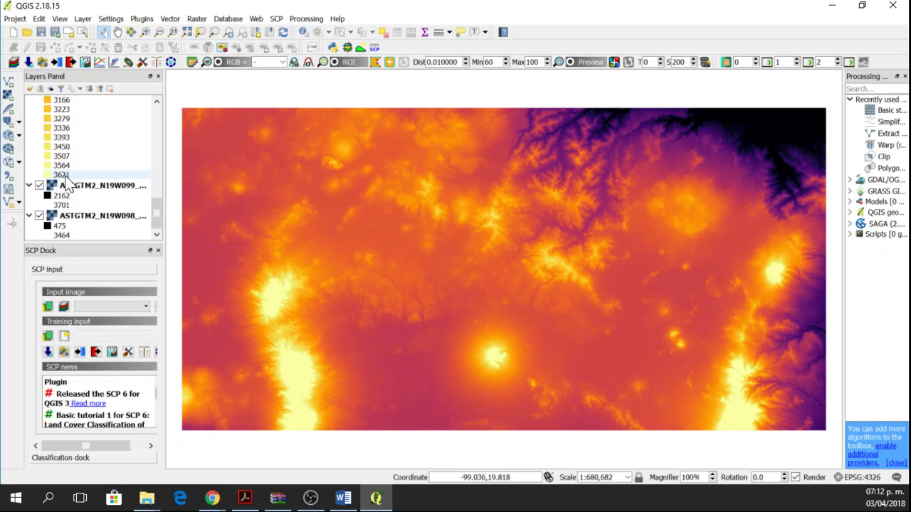
{"action": "scroll", "coordinate": [65, 180], "scroll_direction": "up", "scroll_amount": 10}
{"action": "left_click", "coordinate": [121, 102]}
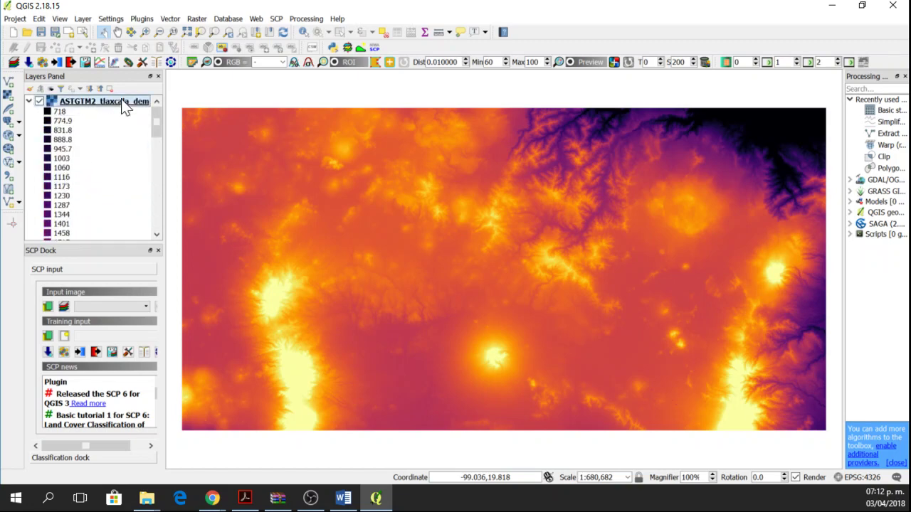
{"action": "right_click", "coordinate": [121, 102]}
{"action": "left_click", "coordinate": [165, 275]}
{"action": "left_click_drag", "start_coordinate": [219, 40], "coordinate": [247, 34]}
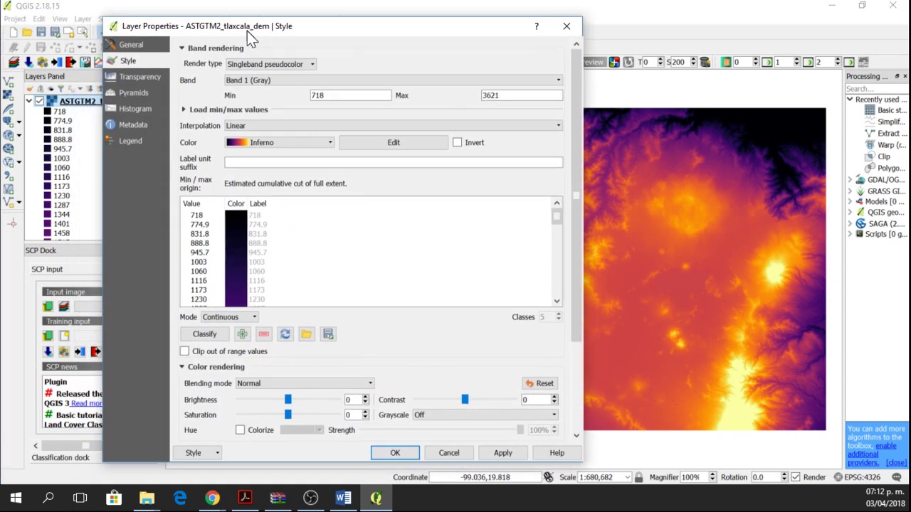
{"action": "left_click", "coordinate": [133, 112]}
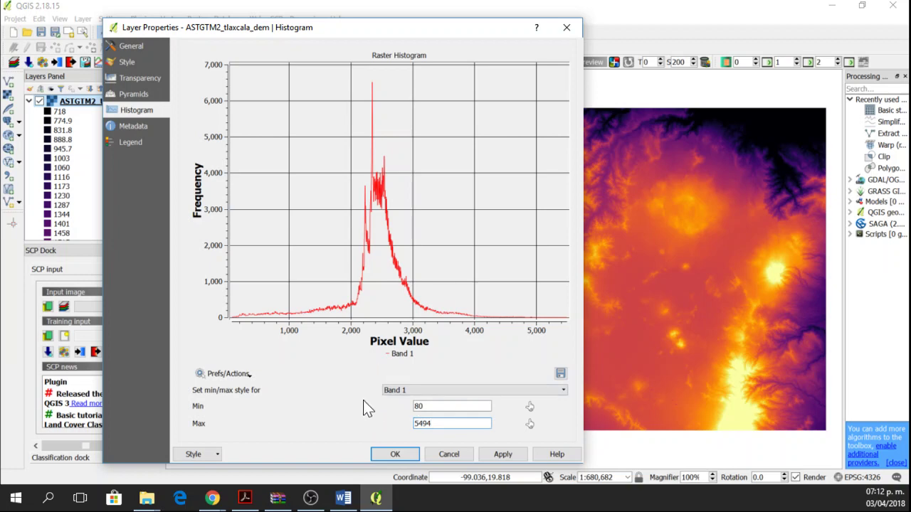
{"action": "left_click", "coordinate": [395, 454]}
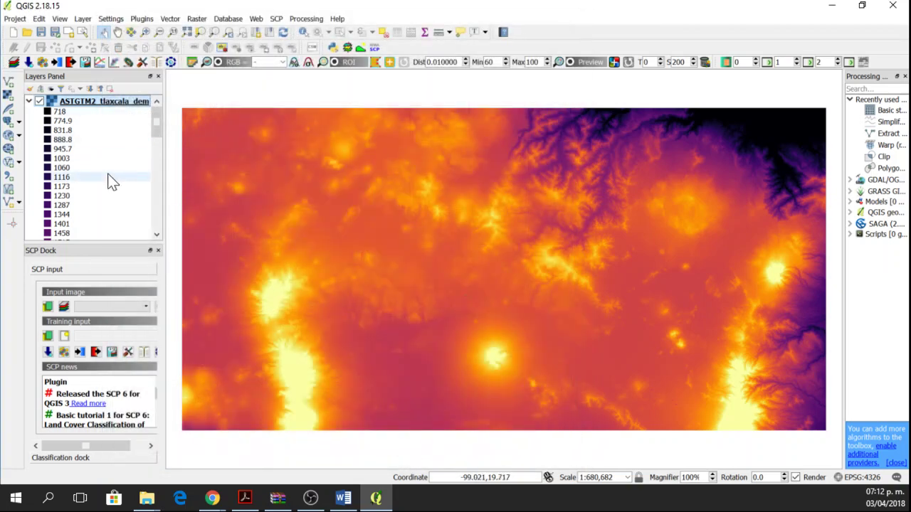
Select the 718 elevation class entry in the tlaxcala DEM legend.
{"action": "left_click", "coordinate": [81, 114]}
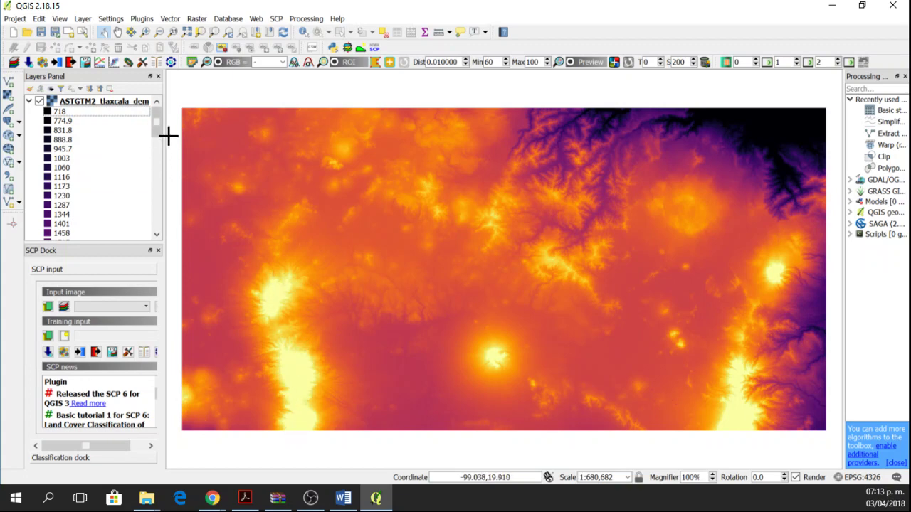
{"action": "left_click_drag", "start_coordinate": [156, 122], "coordinate": [153, 215]}
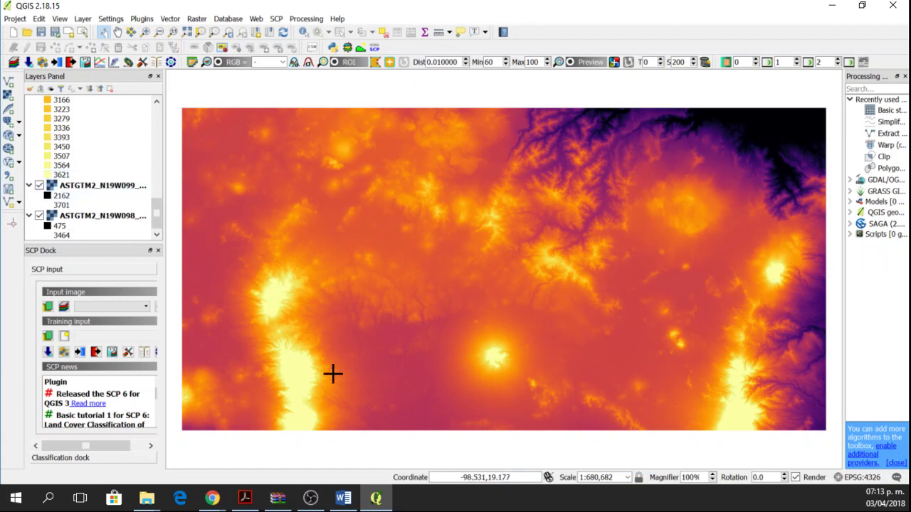
{"action": "scroll", "coordinate": [332, 328], "scroll_direction": "up", "scroll_amount": 1}
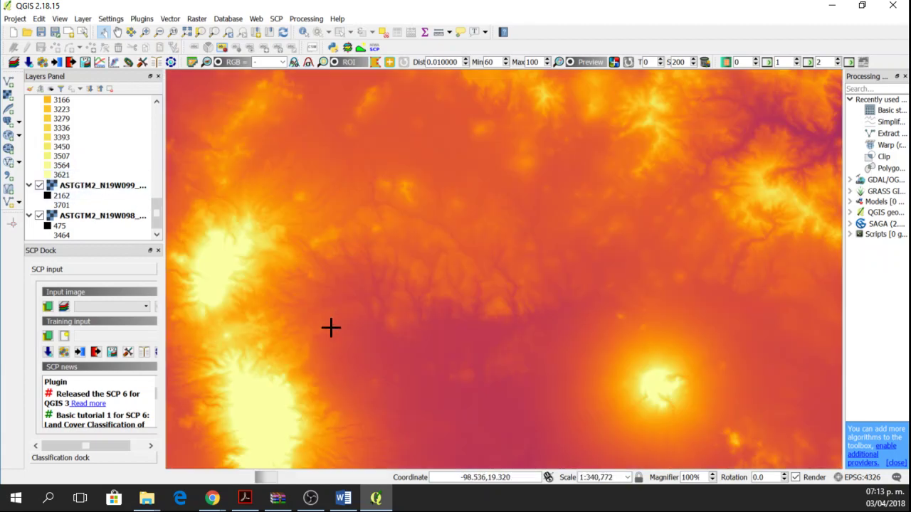
Uncheck the ASTGTM2_N19W099_dem and ASTGTM2_N19W098_dem layers, leaving only the merged DEM visible.
{"action": "left_click", "coordinate": [39, 186]}
{"action": "left_click", "coordinate": [39, 216]}
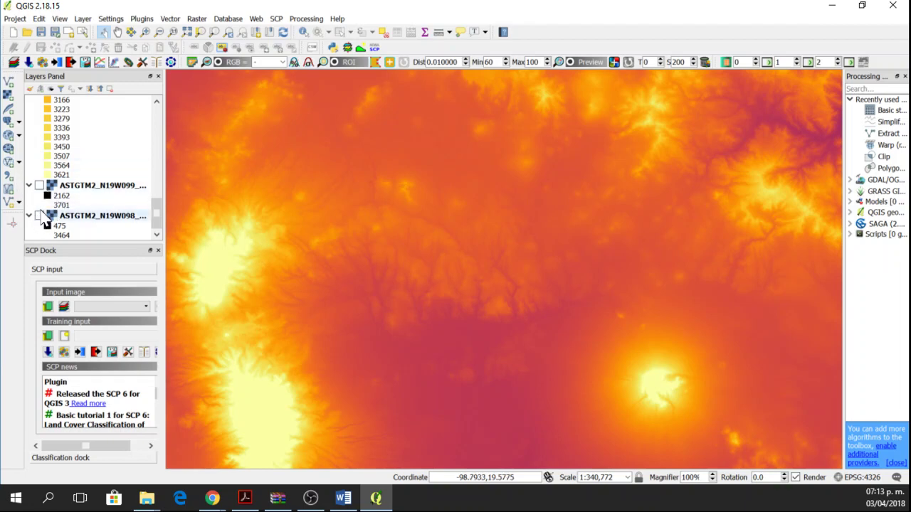
{"action": "scroll", "coordinate": [57, 221], "scroll_direction": "up", "scroll_amount": 10}
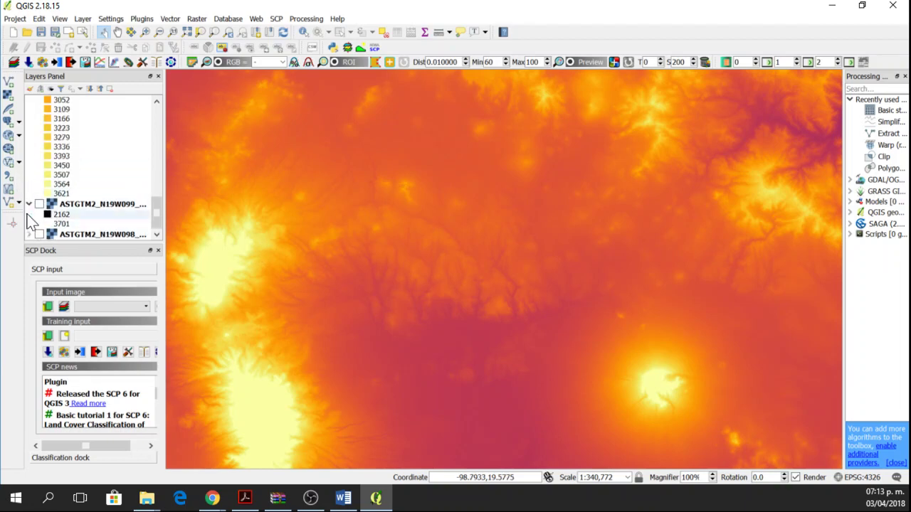
{"action": "scroll", "coordinate": [66, 225], "scroll_direction": "up", "scroll_amount": 5}
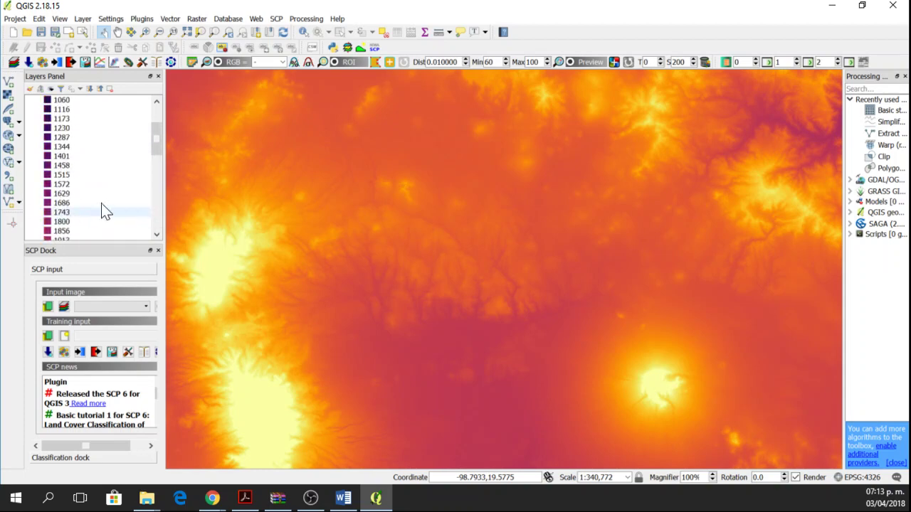
{"action": "scroll", "coordinate": [228, 181], "scroll_direction": "down", "scroll_amount": 1}
{"action": "scroll", "coordinate": [350, 213], "scroll_direction": "down", "scroll_amount": 1}
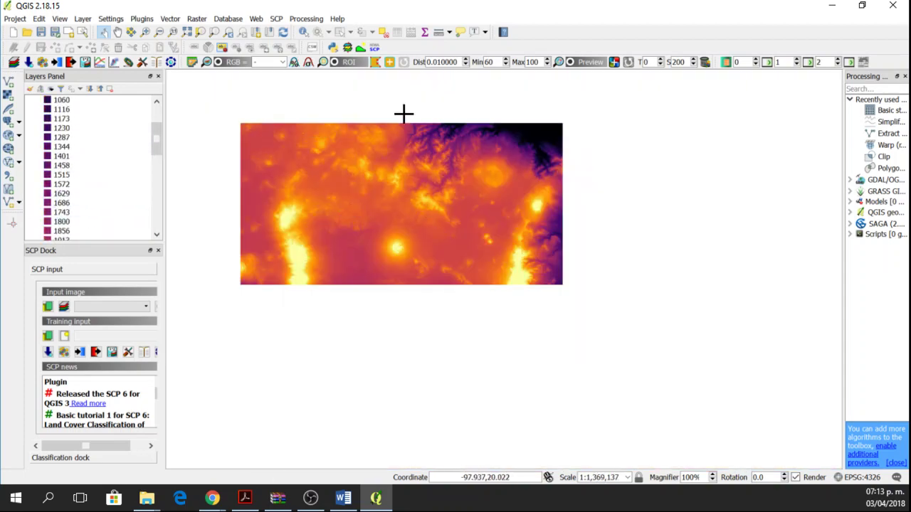
{"action": "scroll", "coordinate": [339, 112], "scroll_direction": "up", "scroll_amount": 1}
{"action": "scroll", "coordinate": [305, 198], "scroll_direction": "down", "scroll_amount": 1}
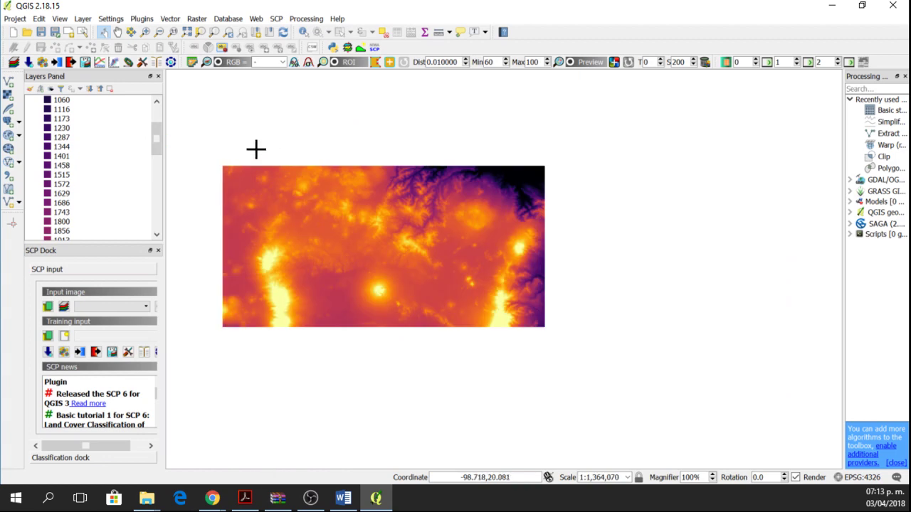
{"action": "left_click_drag", "start_coordinate": [155, 156], "coordinate": [155, 116]}
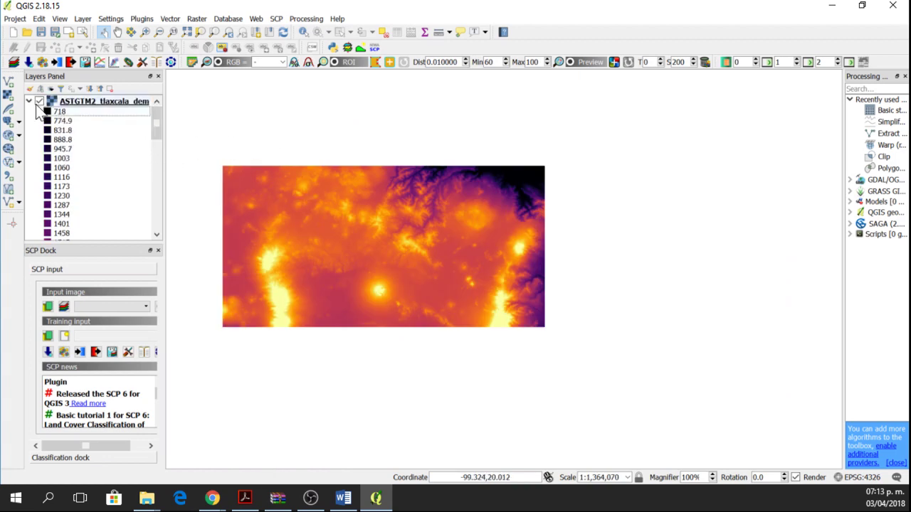
{"action": "right_click", "coordinate": [70, 103]}
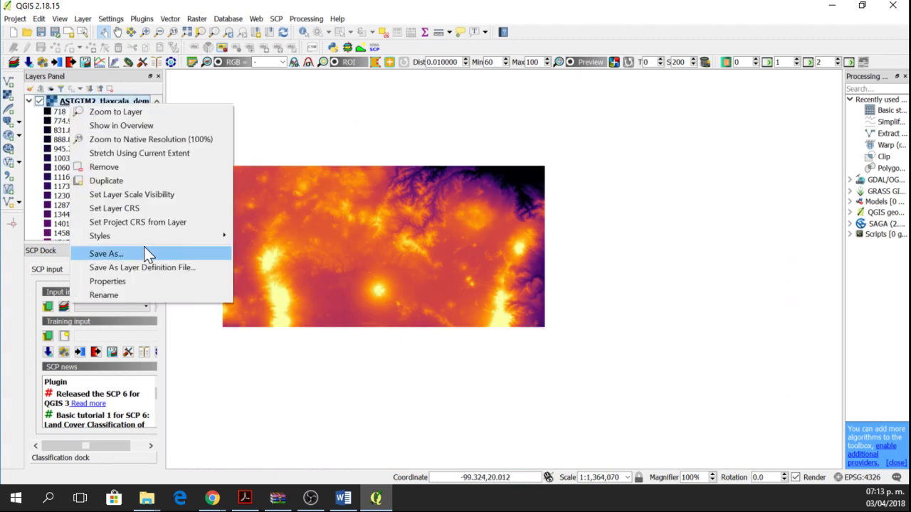
{"action": "left_click", "coordinate": [122, 281]}
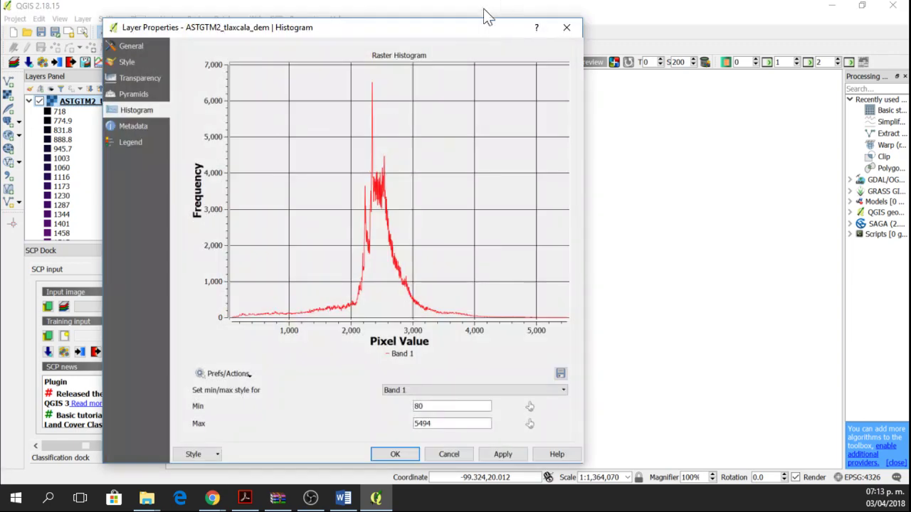
{"action": "left_click_drag", "start_coordinate": [463, 27], "coordinate": [646, 48]}
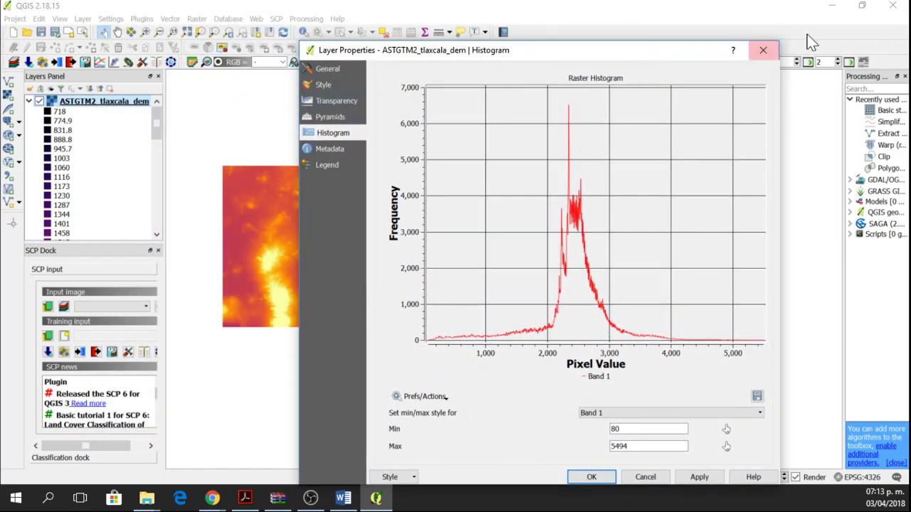
{"action": "left_click", "coordinate": [762, 50]}
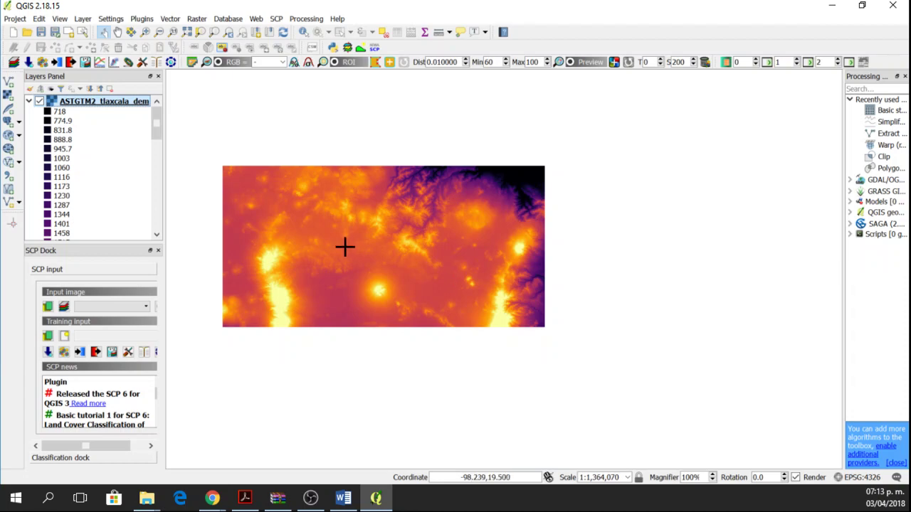
Zoom the map to about 1:680,000 so the Inferno-coloured Tlaxcala DEM fills the canvas.
{"action": "scroll", "coordinate": [345, 247], "scroll_direction": "up", "scroll_amount": 1}
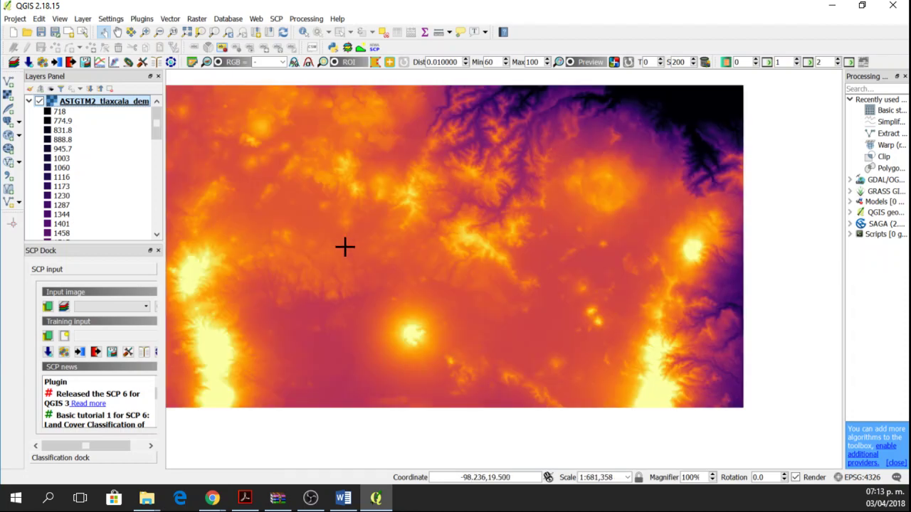
{"action": "scroll", "coordinate": [590, 317], "scroll_direction": "down", "scroll_amount": 1}
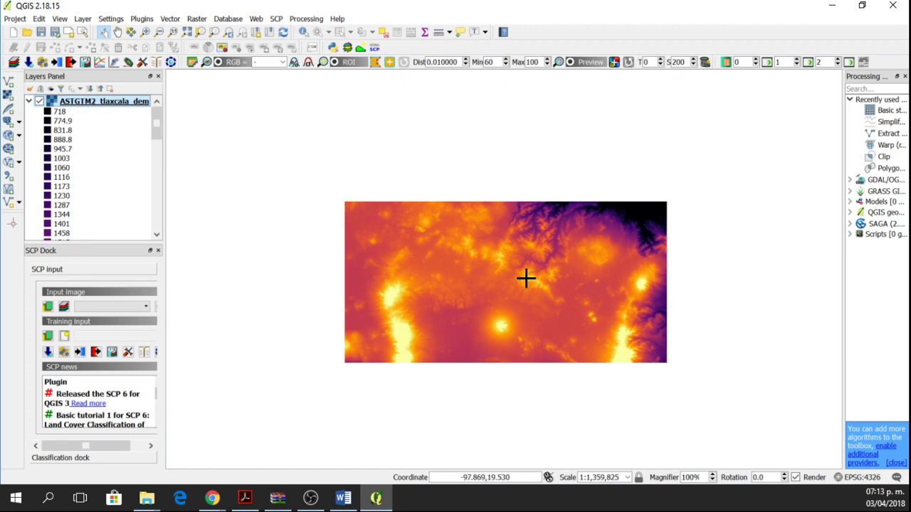
{"action": "scroll", "coordinate": [525, 278], "scroll_direction": "up", "scroll_amount": 1}
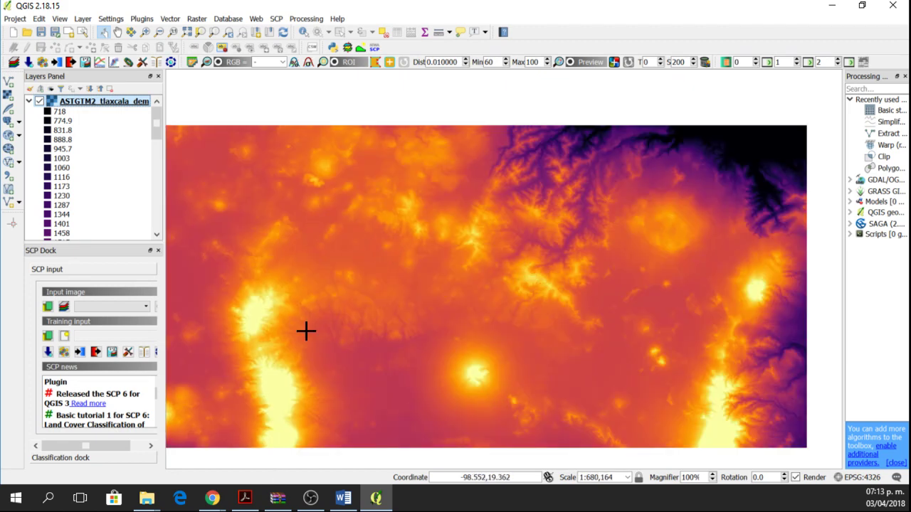